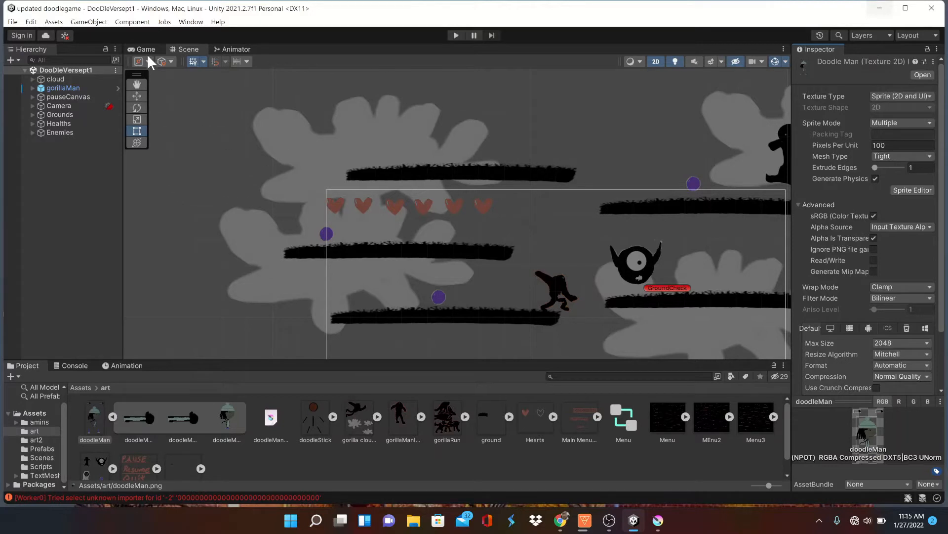
Open the Package Manager and check the 2D, Cinematic Studio and 2D Sprite entries among the project's packages
click(190, 22)
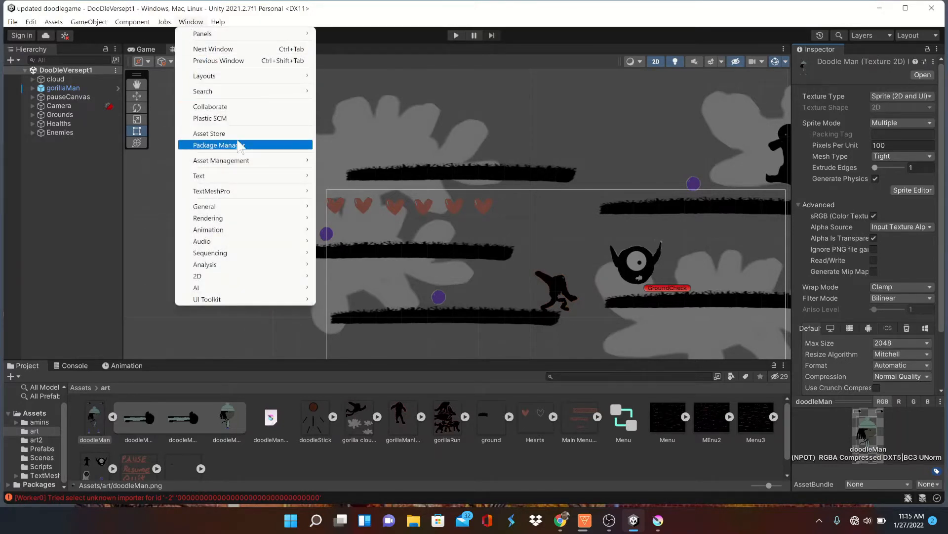
click(239, 145)
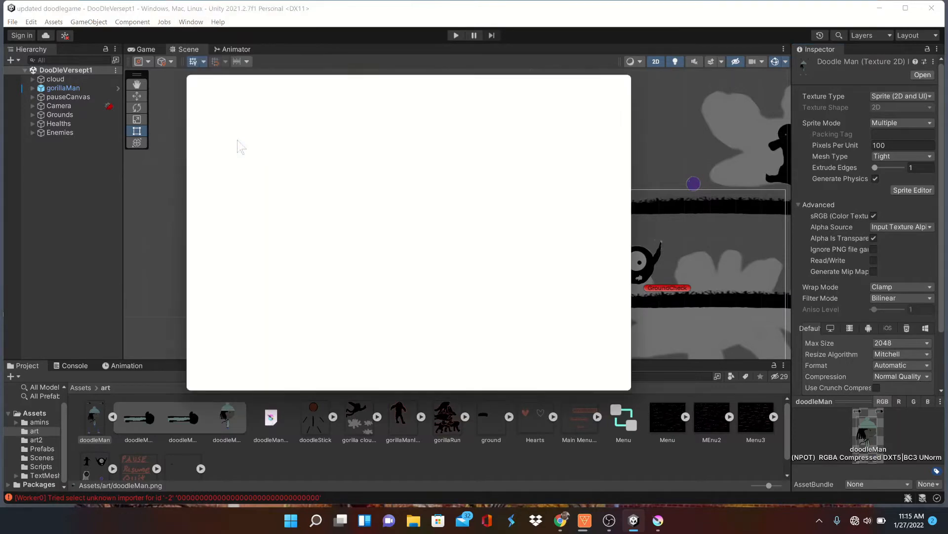
click(238, 129)
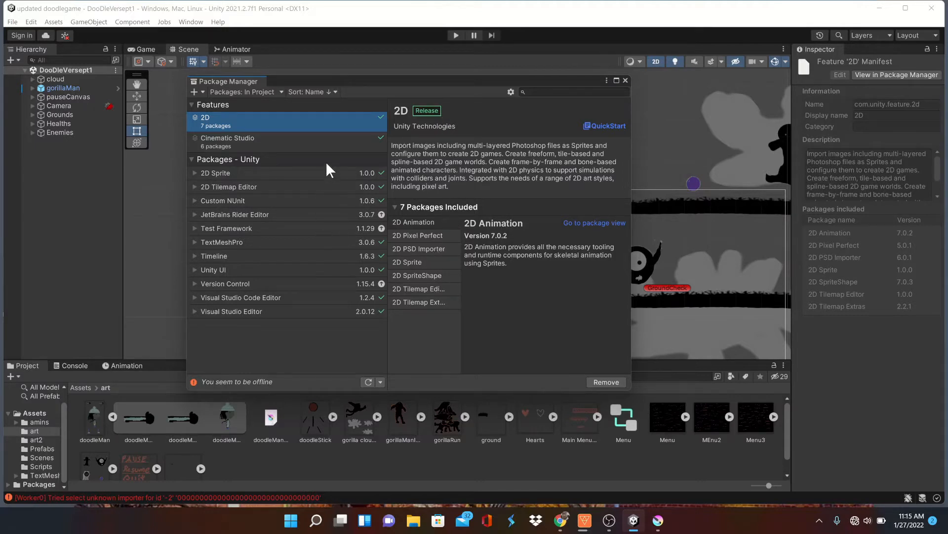
click(334, 147)
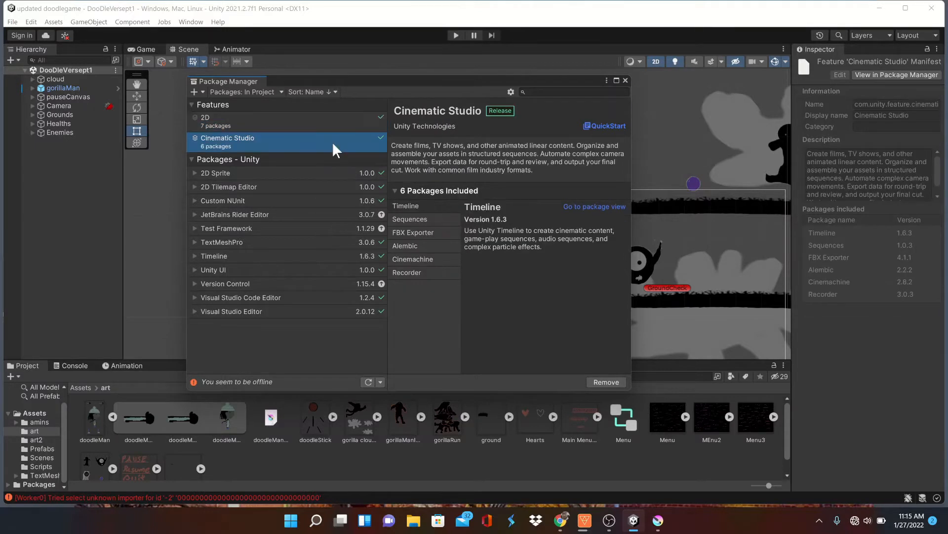
click(334, 174)
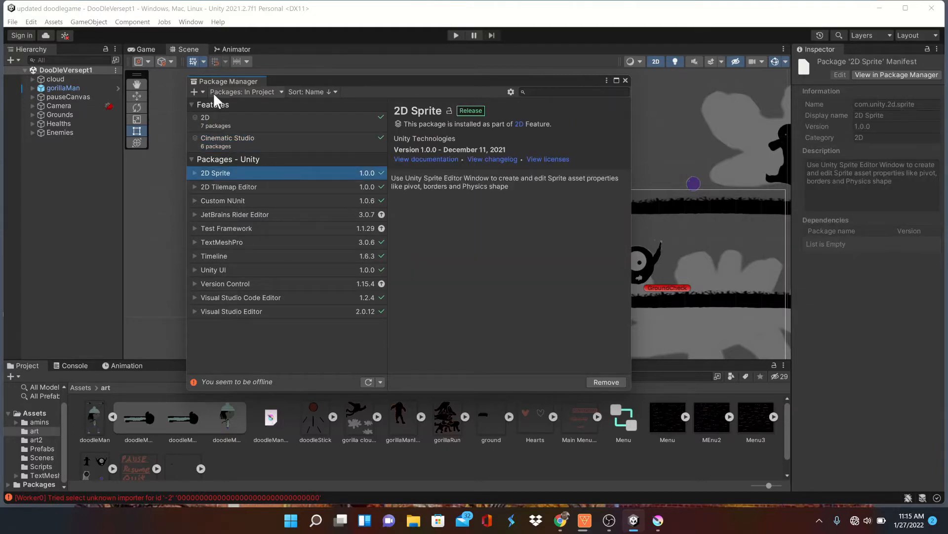
Switch the Package Manager's package source to Unity Registry
click(203, 92)
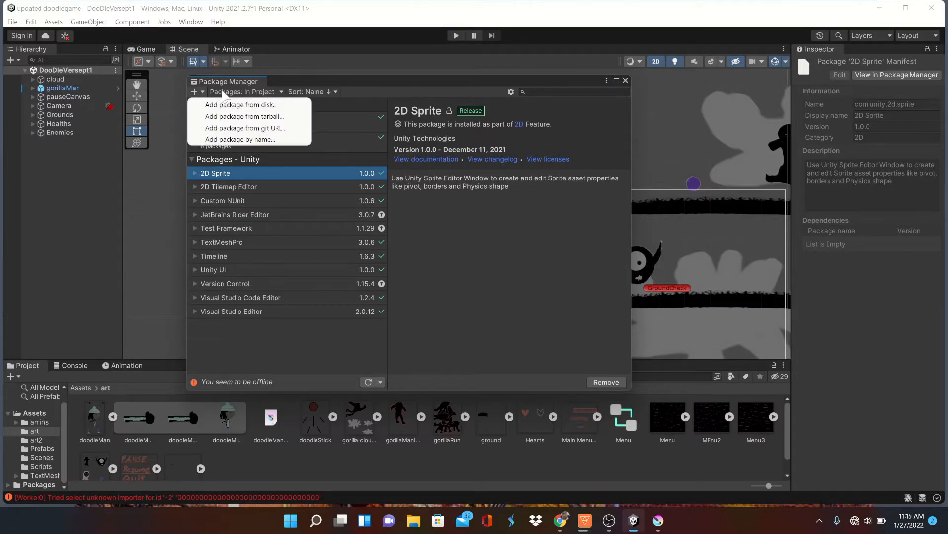
click(239, 92)
click(247, 92)
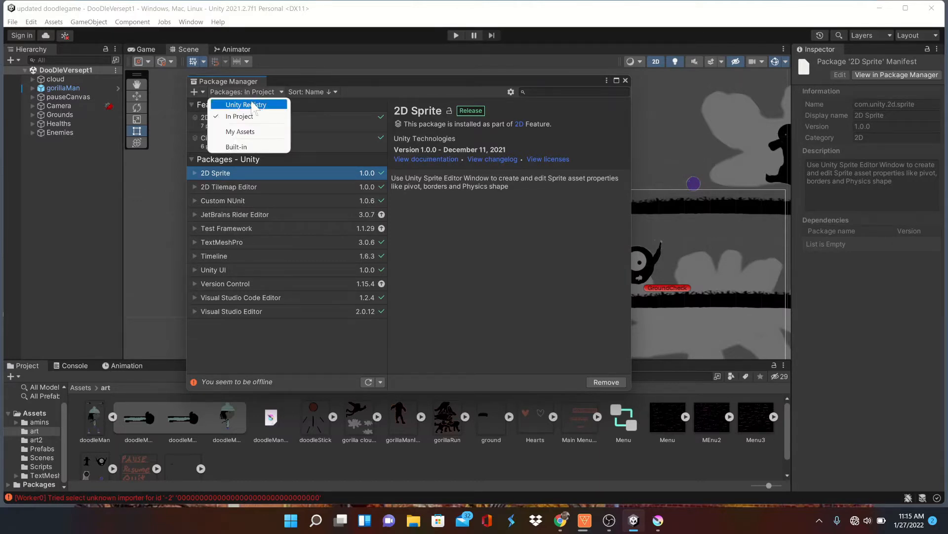
click(252, 104)
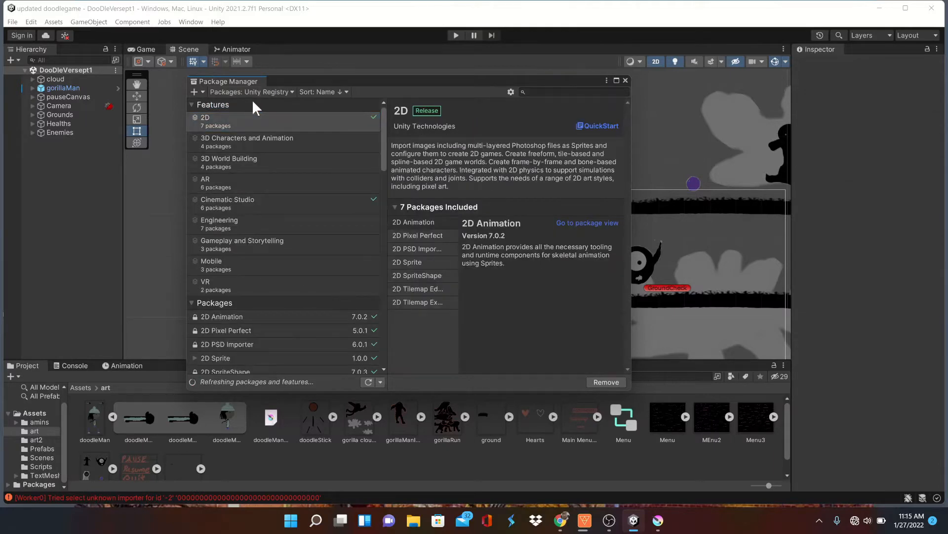
Browse the registry packages, examine the Cinematic Studio and 2D features, and close the Package Manager
scroll(336, 215, down, 10)
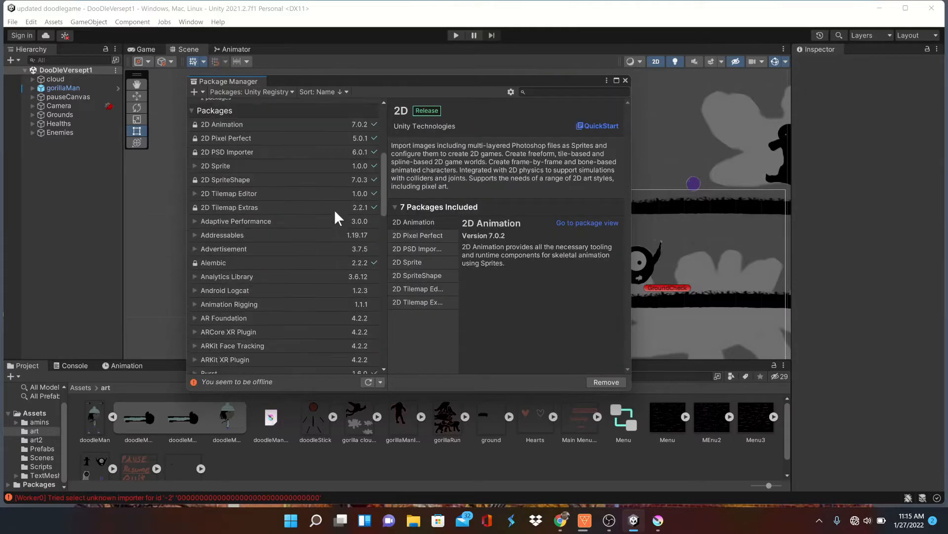
scroll(336, 217, up, 5)
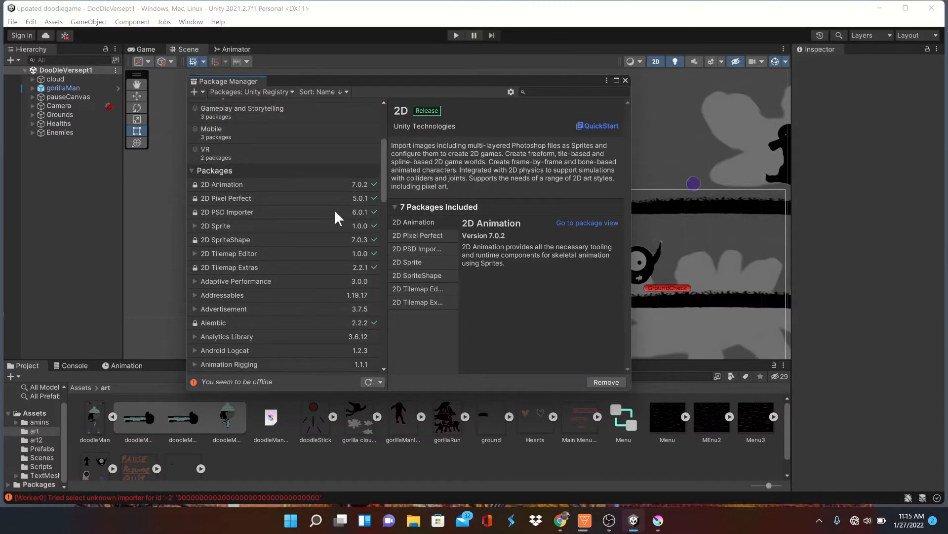
scroll(336, 217, down, 15)
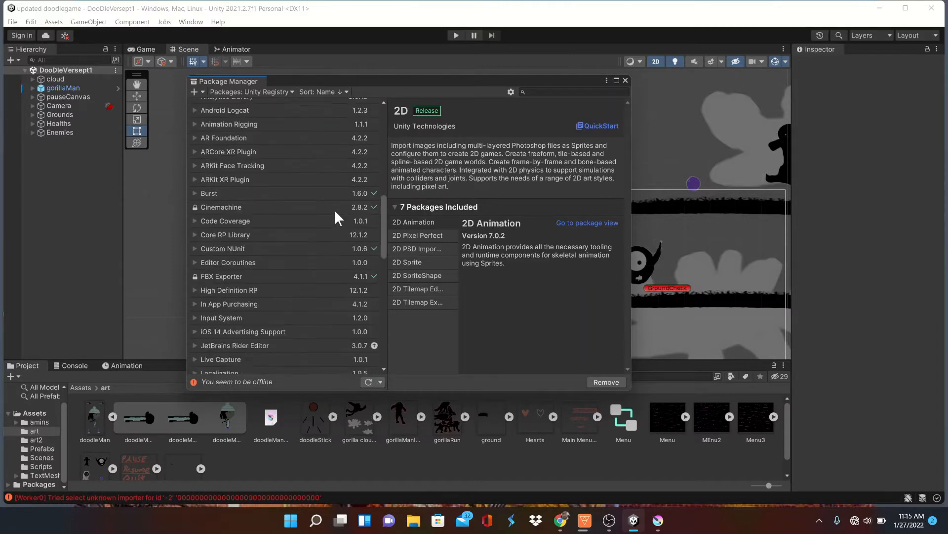
scroll(336, 218, up, 15)
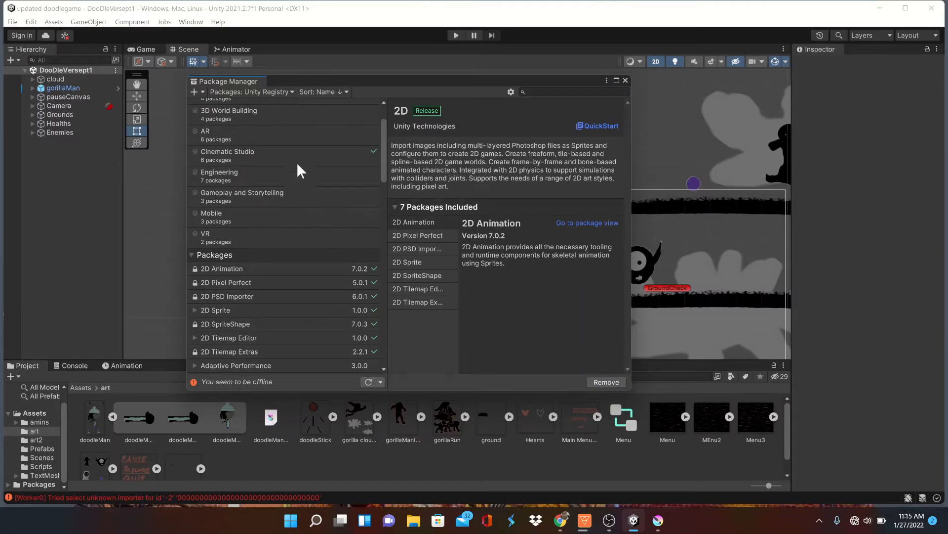
click(302, 164)
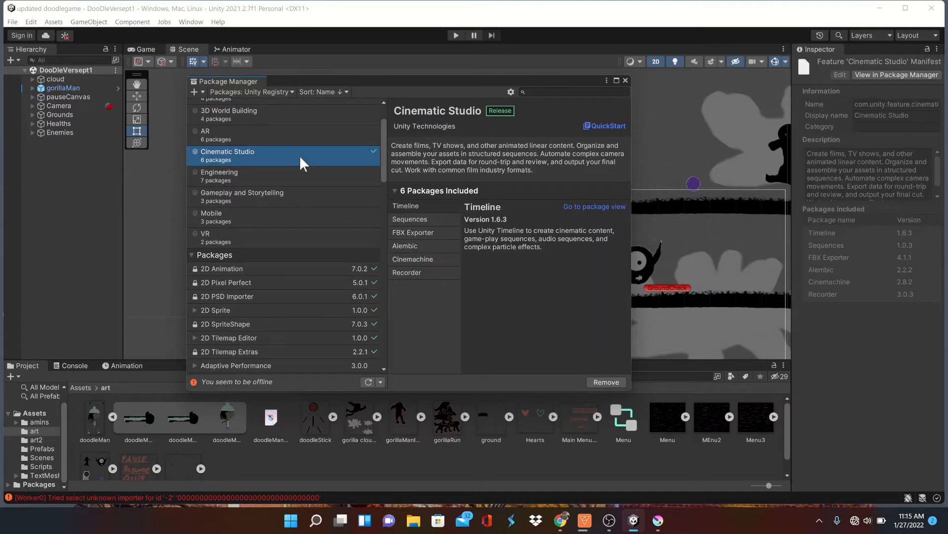
scroll(302, 163, up, 3)
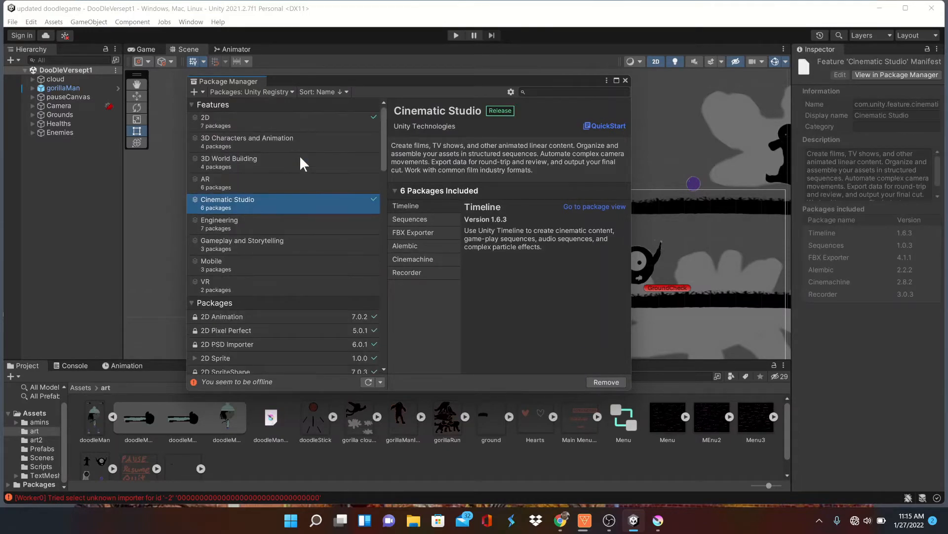
click(306, 124)
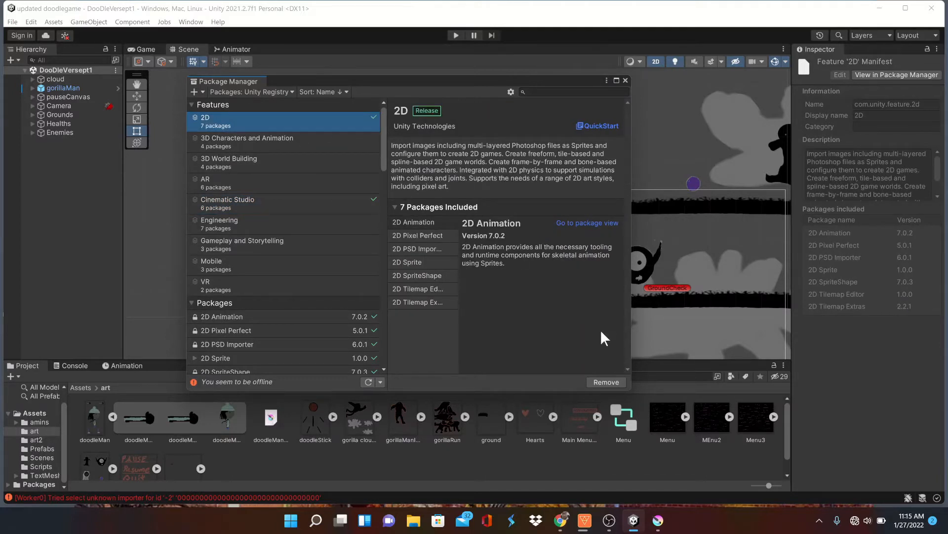
click(626, 80)
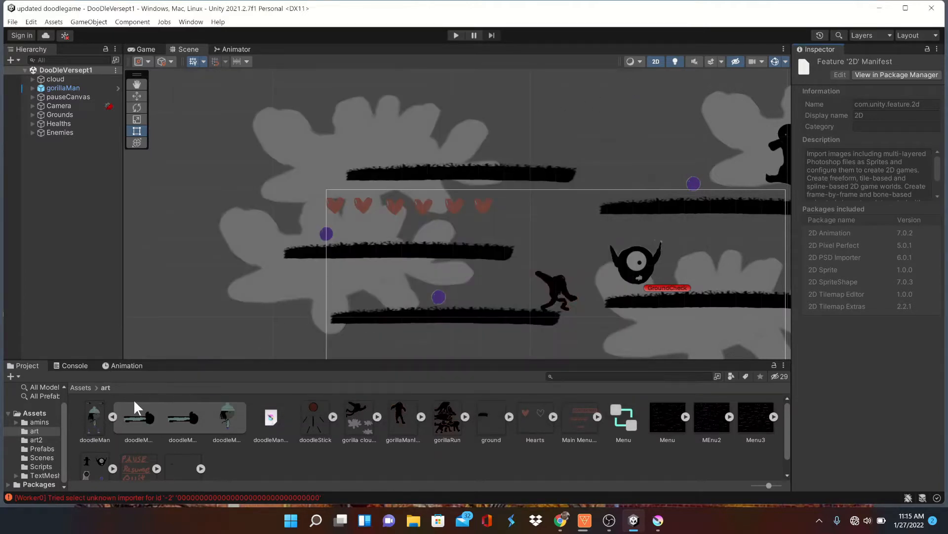
Set the doodleMan texture's Sprite Mode to Multiple and open it in the Sprite Editor
click(97, 428)
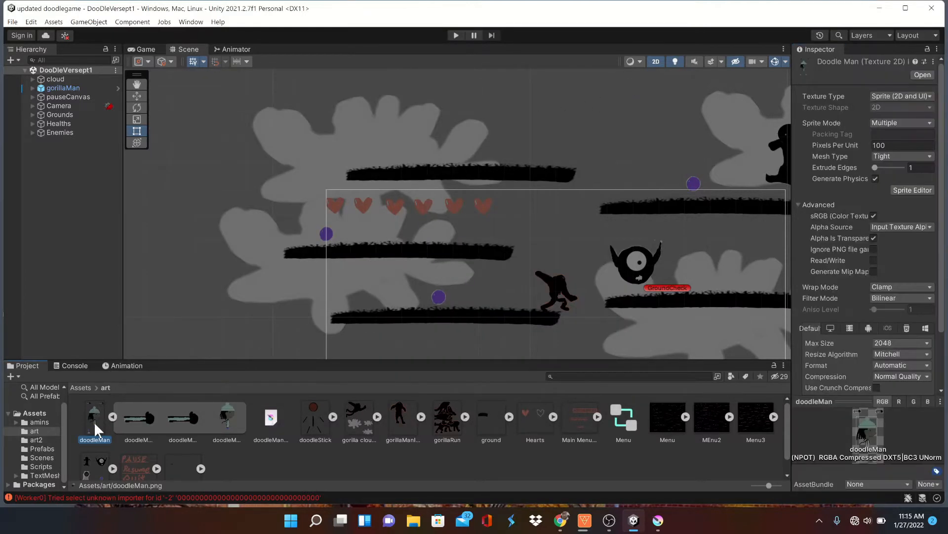
click(900, 127)
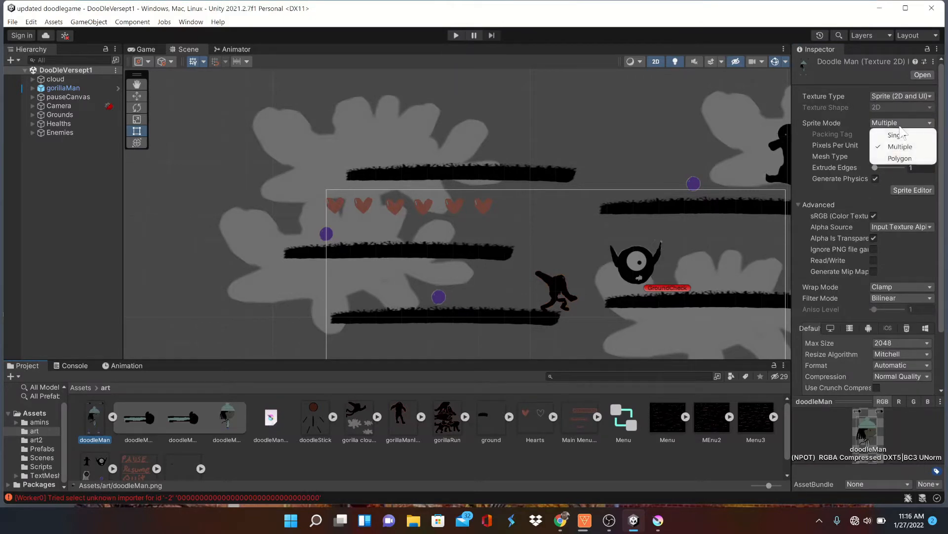
click(899, 146)
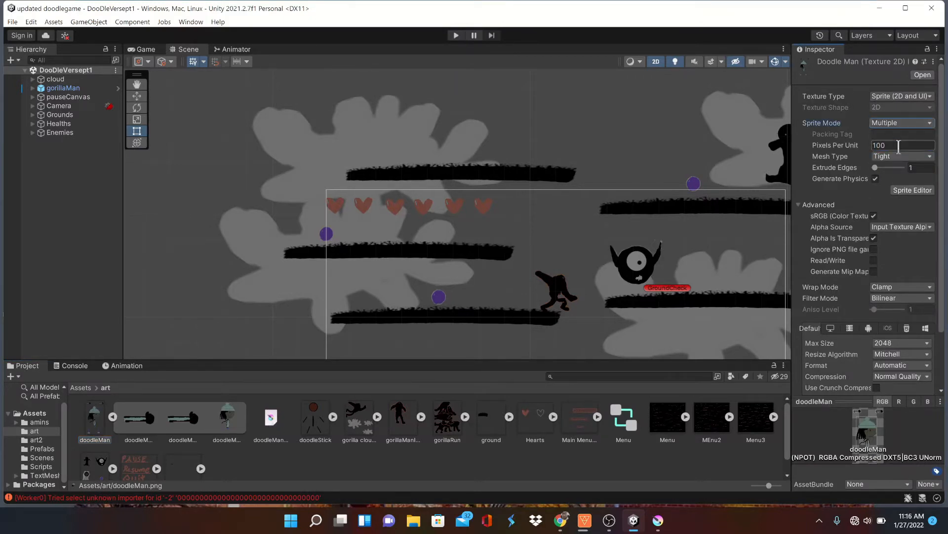
click(902, 191)
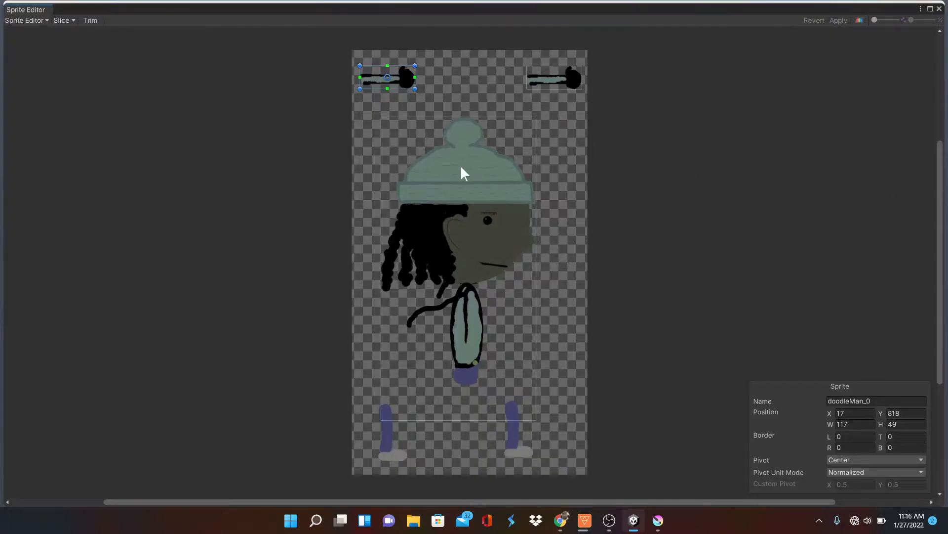
Slice the doodleMan sheet with Automatic type, Center pivot and the Delete Existing method, and apply the slices
click(367, 240)
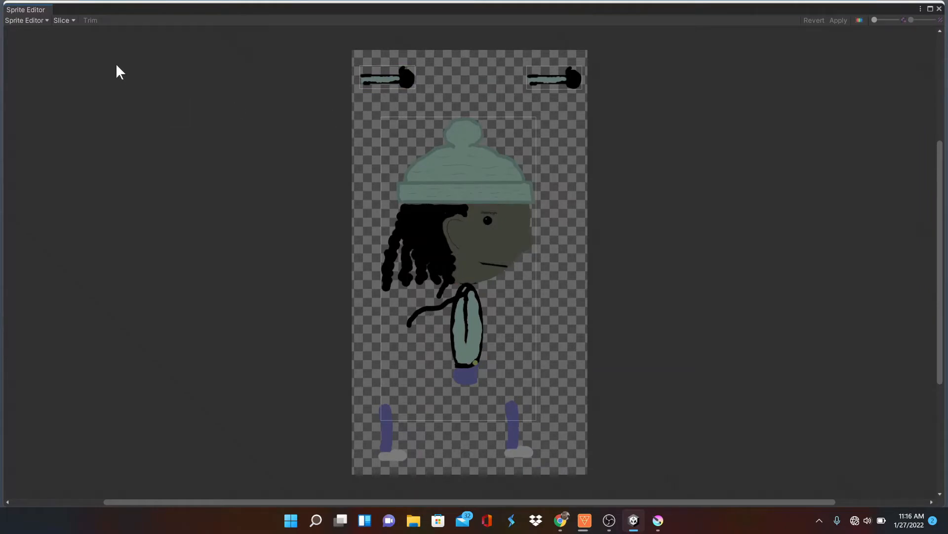
click(64, 21)
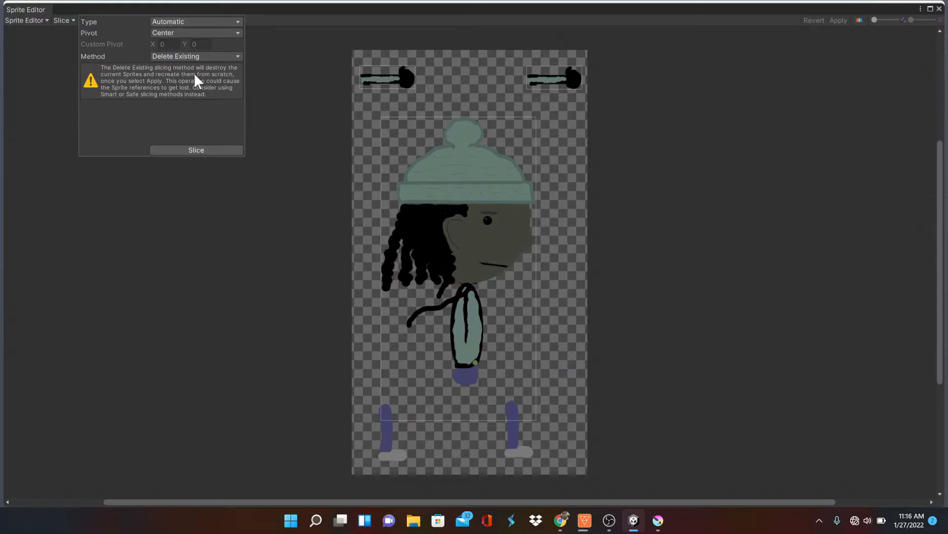
click(196, 150)
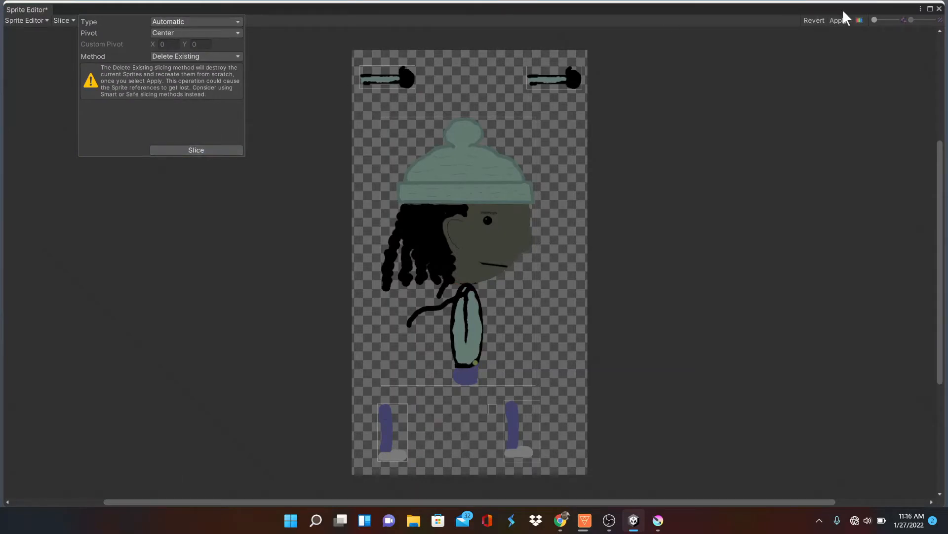
click(841, 21)
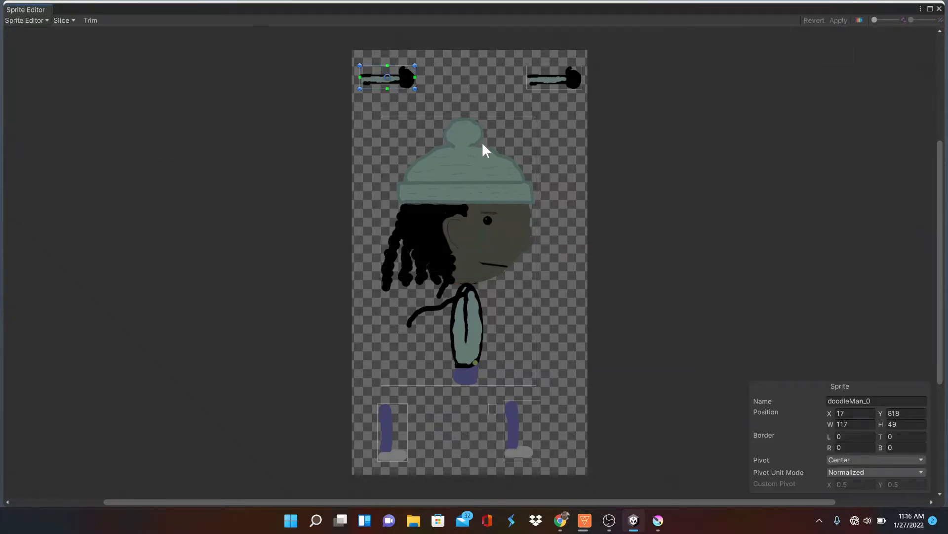
In the Skinning Editor, auto-generate geometry with weights for the head-and-body sprite and all visible sprites, using outline detail 10, alpha tolerance 10, subdivide 62
click(41, 21)
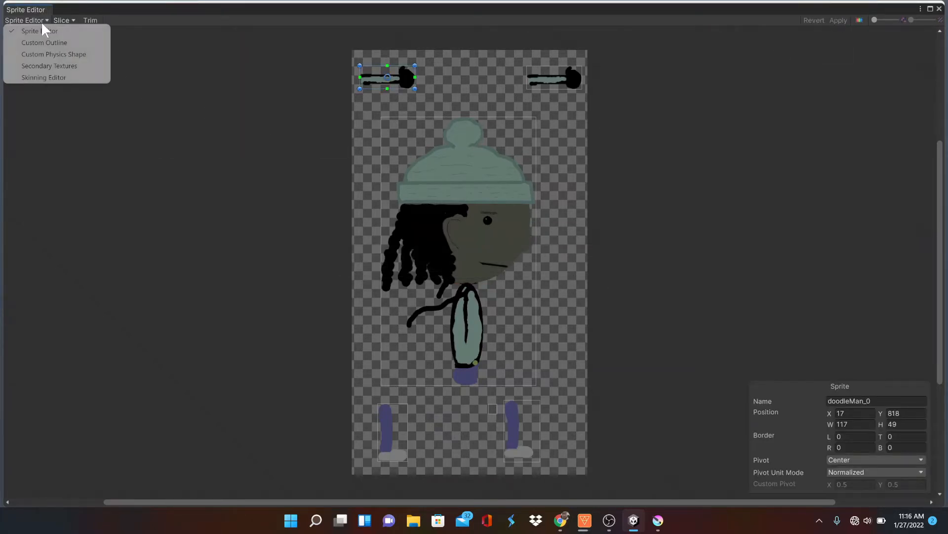
click(61, 78)
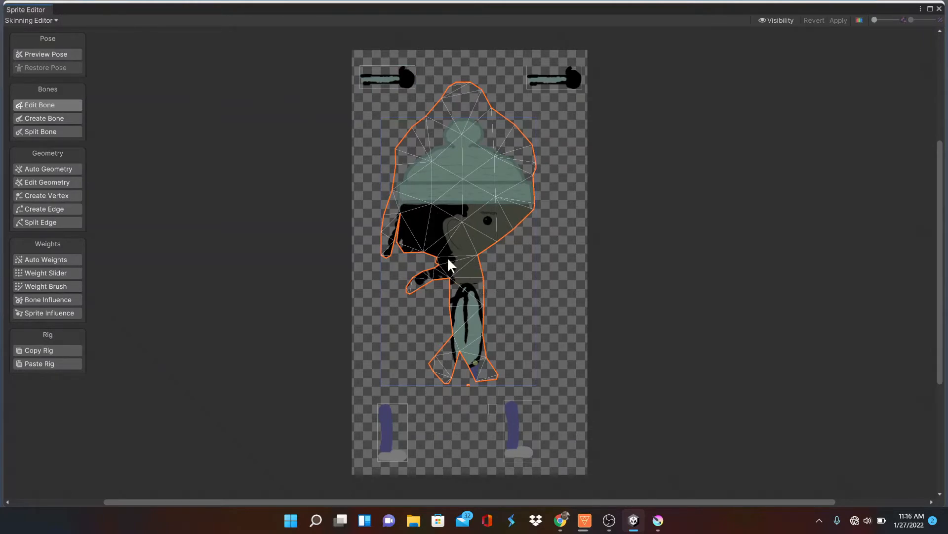
click(54, 170)
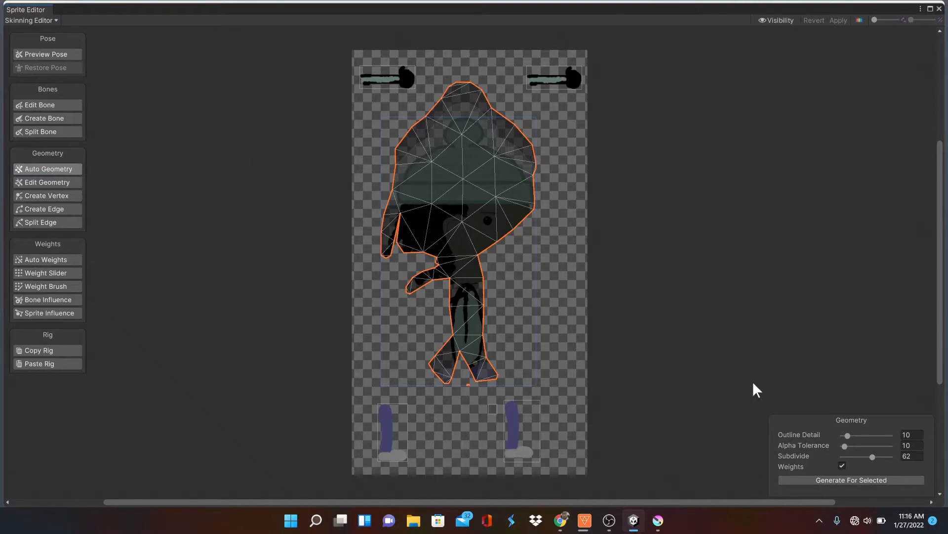
click(888, 480)
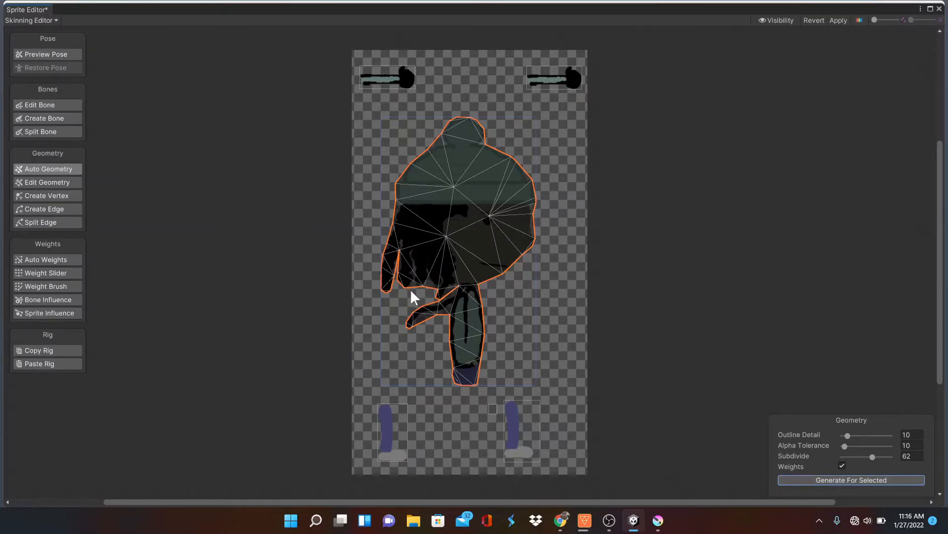
click(527, 418)
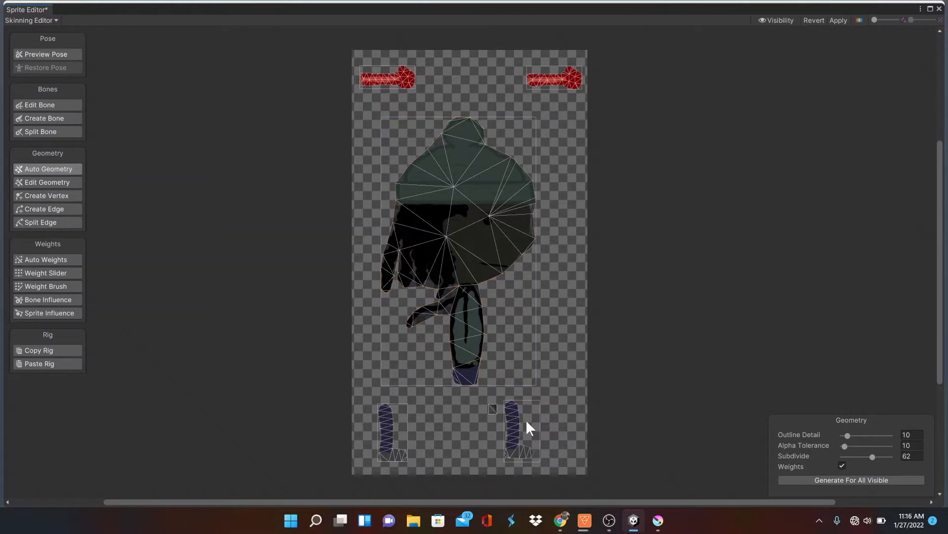
click(844, 488)
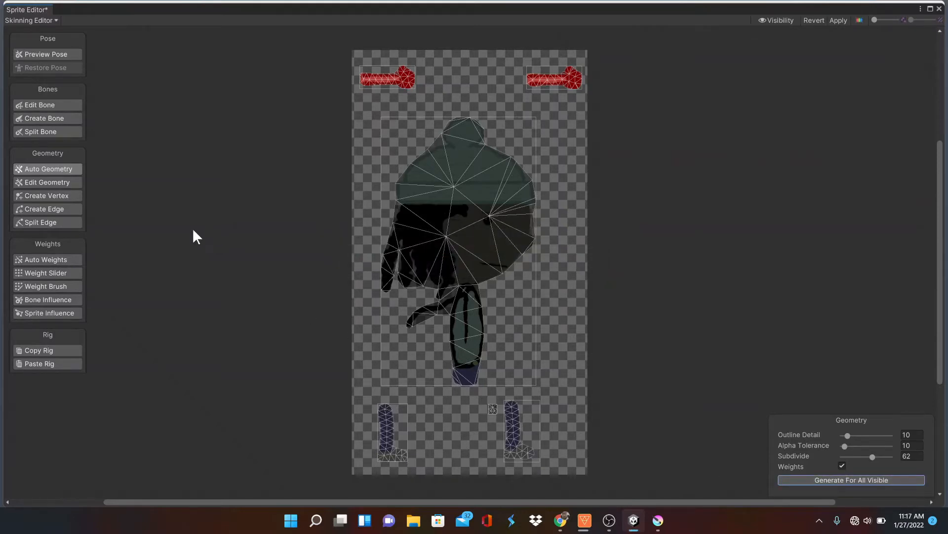
Create a vertical chain of three bones on the body sprite, covering the hips, torso and head
click(68, 117)
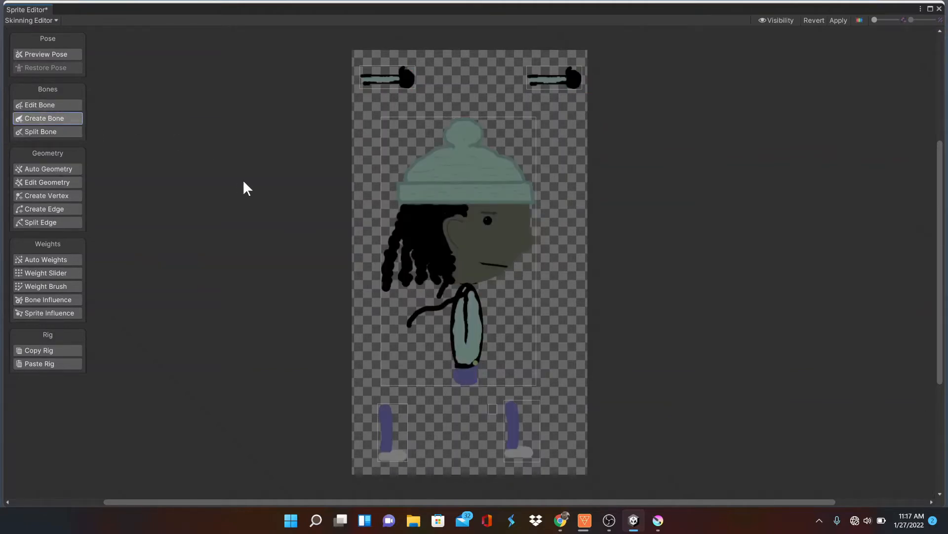
click(466, 382)
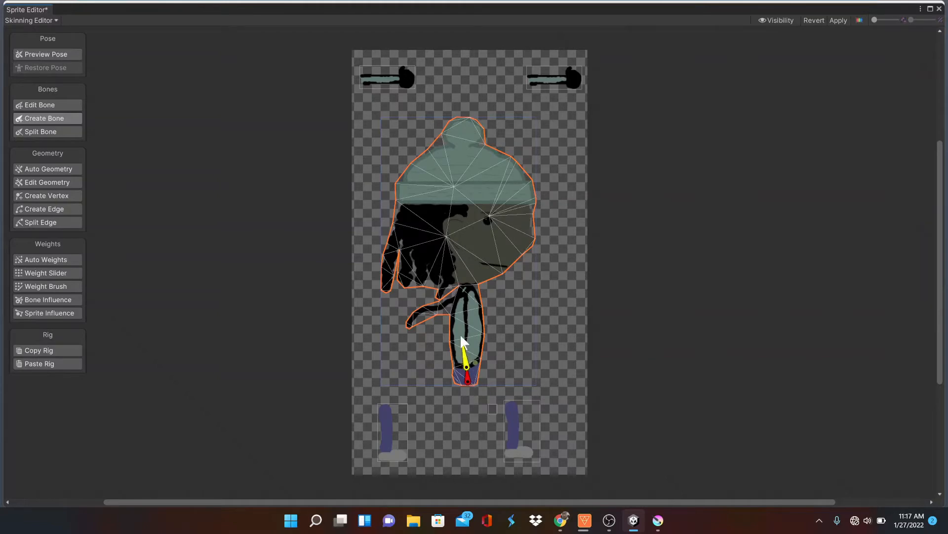
click(466, 288)
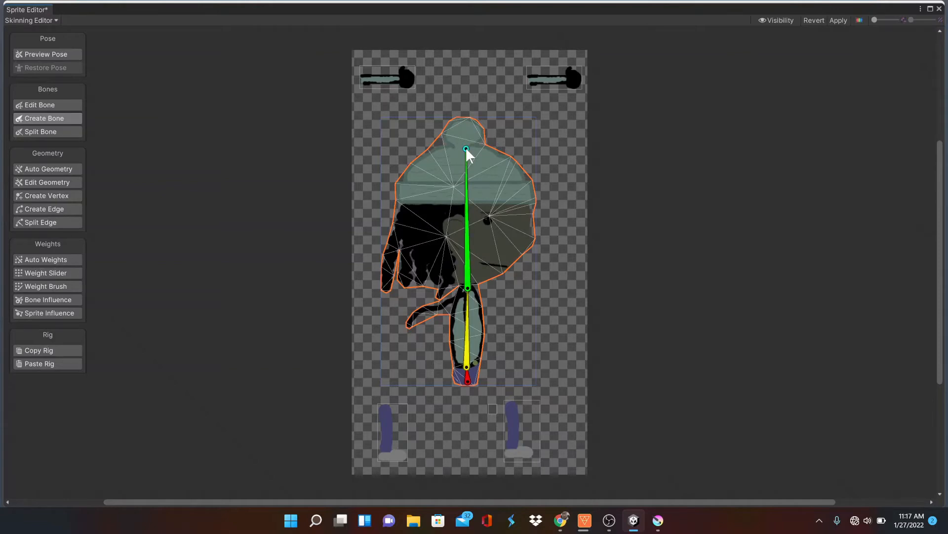
click(466, 149)
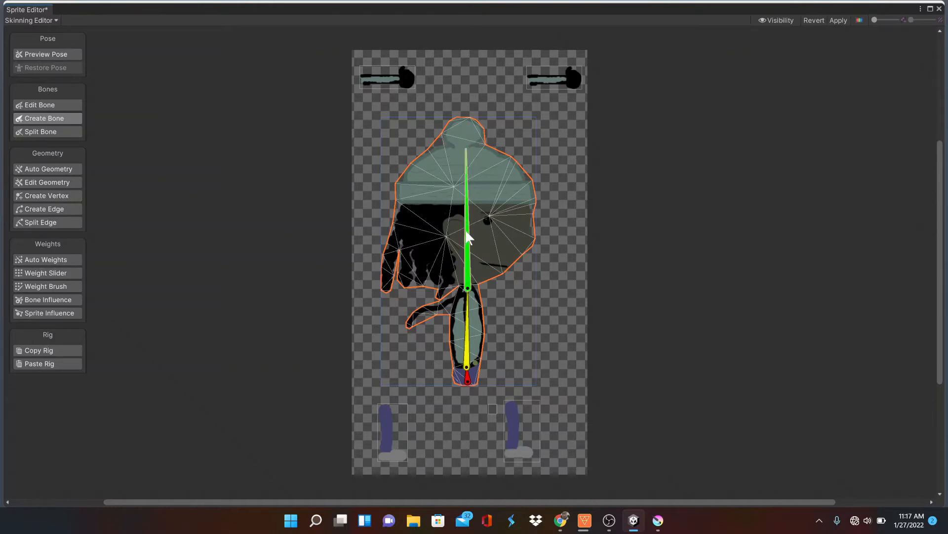
click(470, 318)
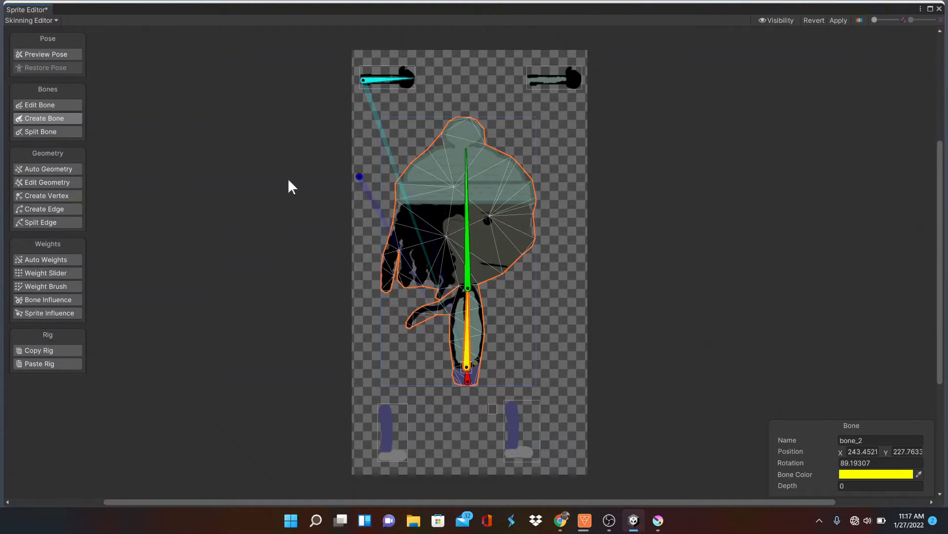
click(67, 101)
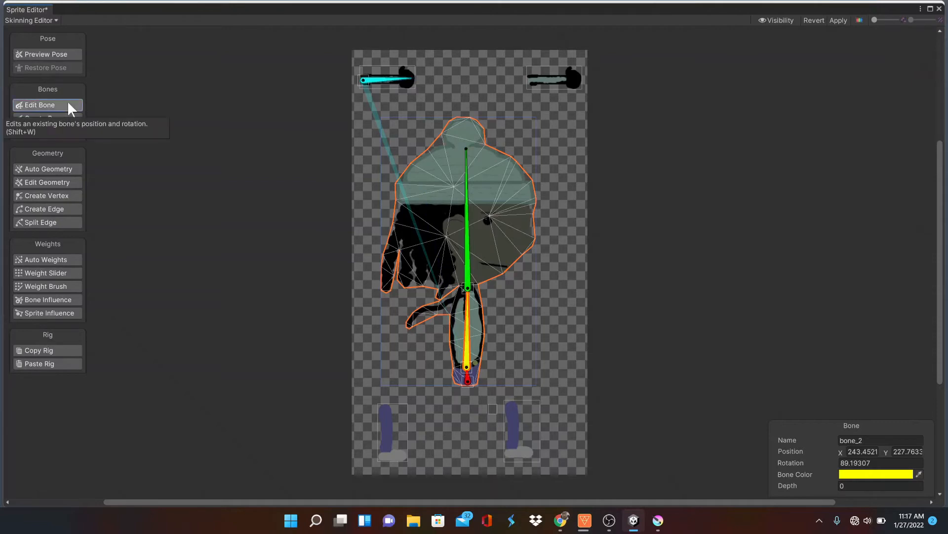
click(375, 82)
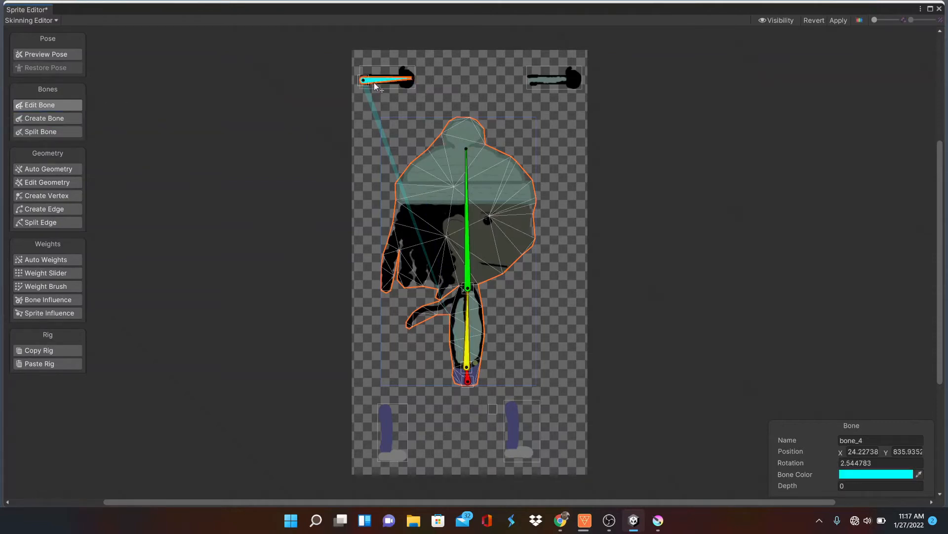
key(Delete)
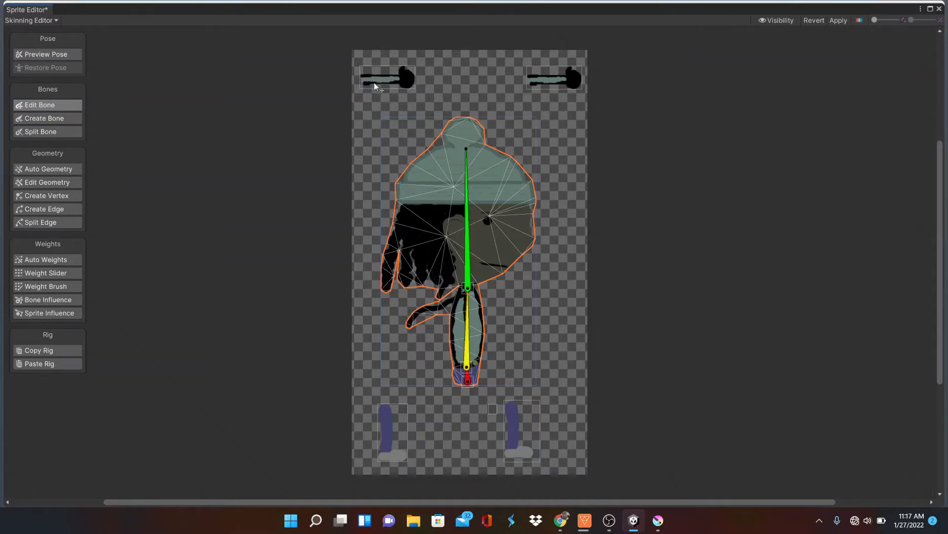
click(63, 119)
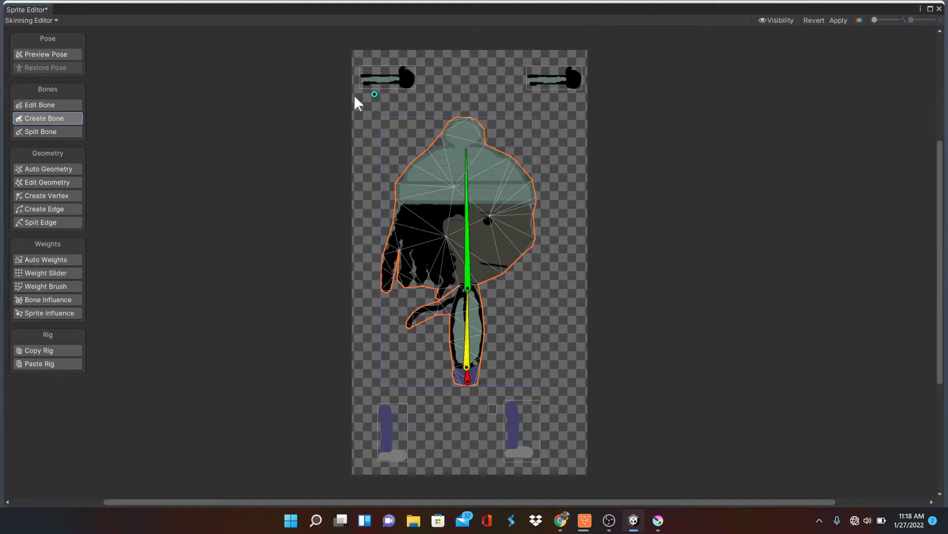
Select the left arm sprite and create a single bone along it from the shoulder to the hand
click(62, 105)
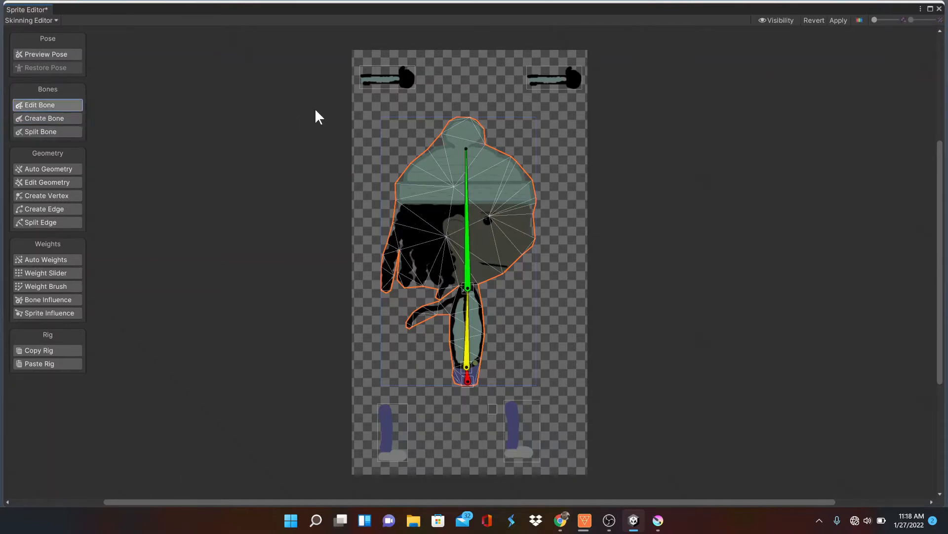
click(369, 79)
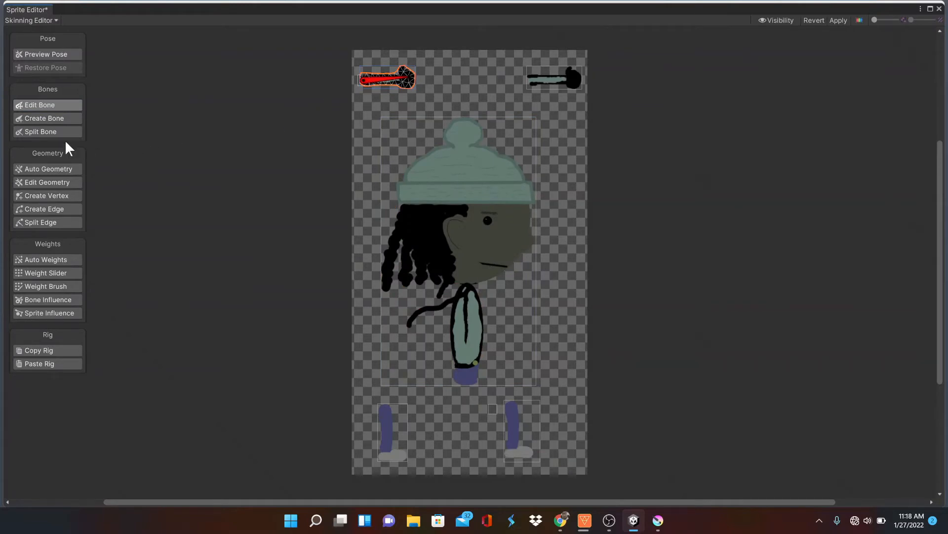
click(63, 119)
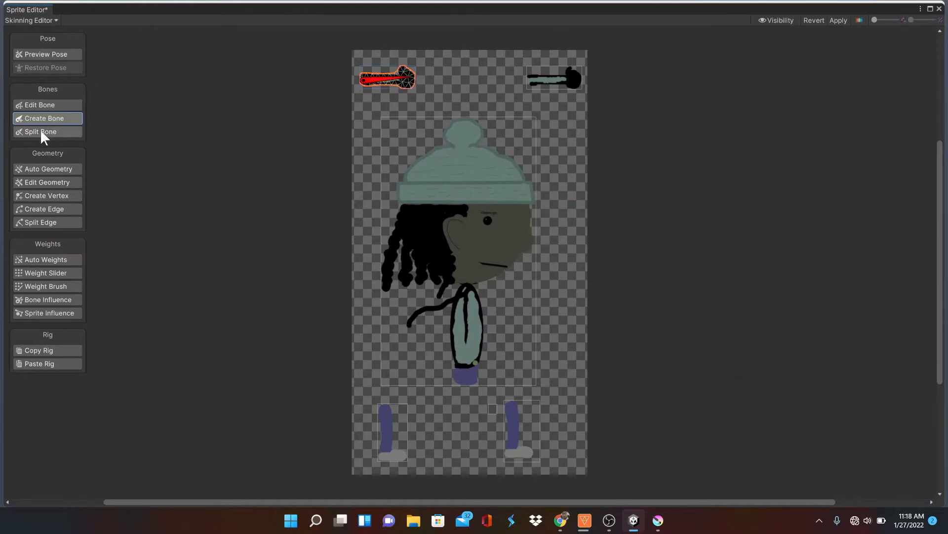
Select the right arm sprite and create a single bone along it from the shoulder to the hand
click(57, 105)
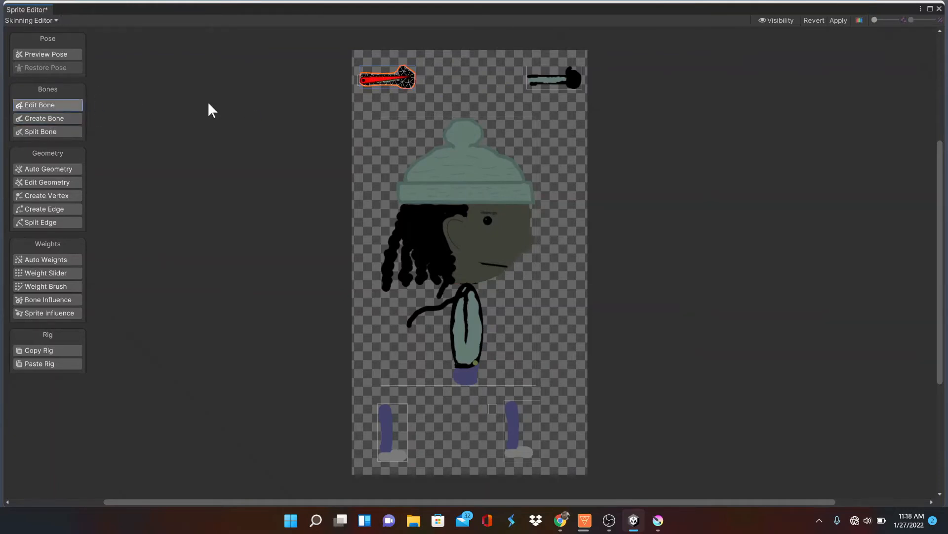
click(568, 82)
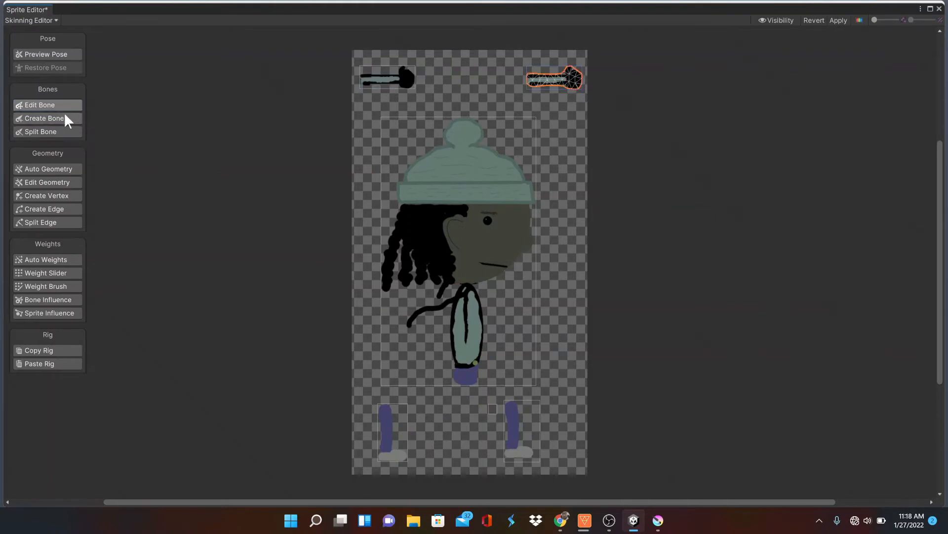
click(64, 113)
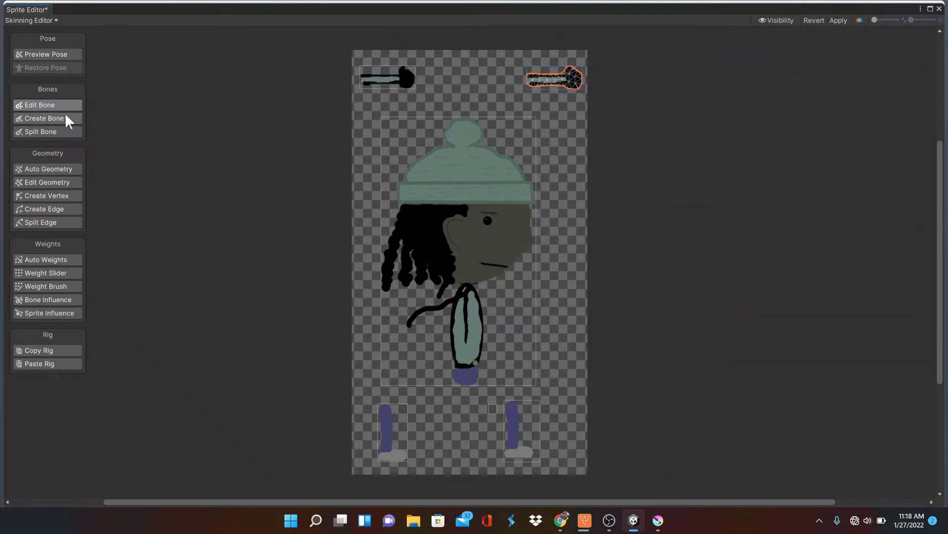
click(531, 78)
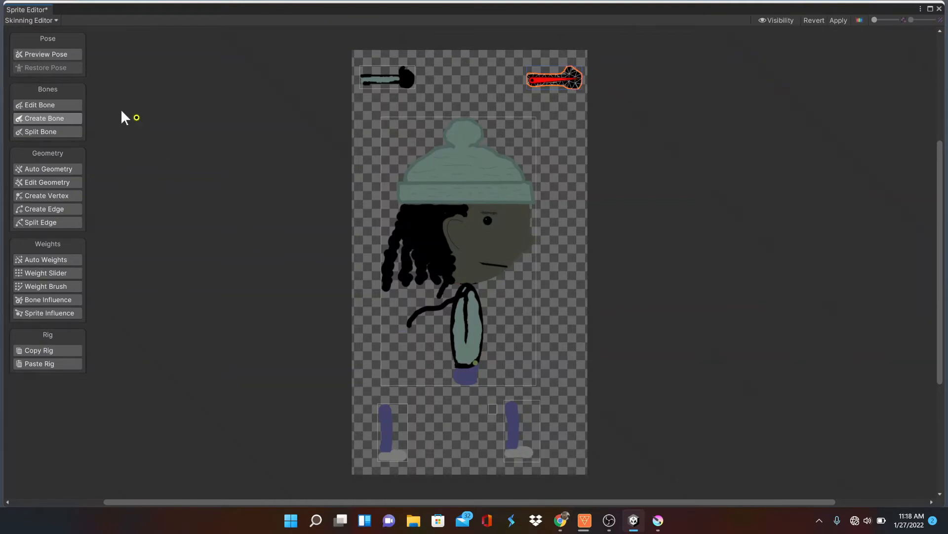
Select the left leg sprite and create a single bone from the top of the leg down to the foot
click(52, 104)
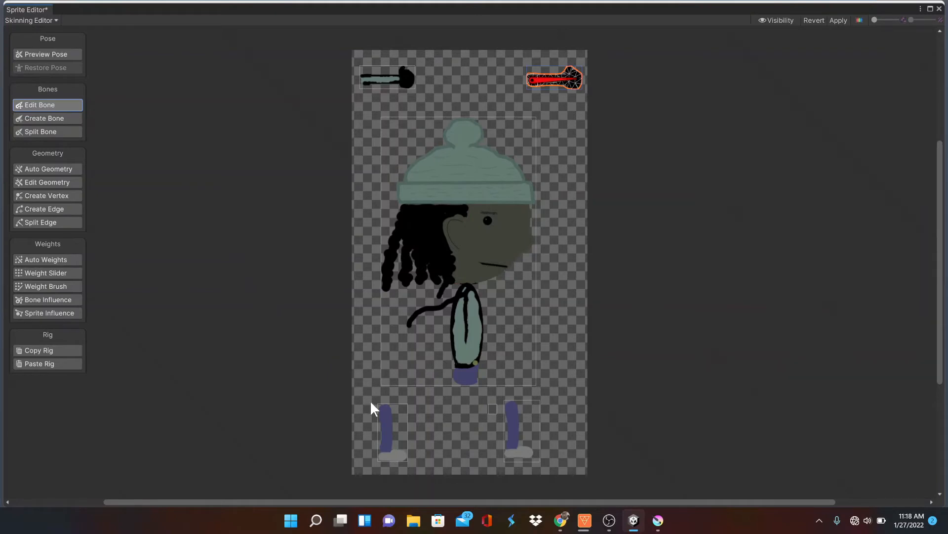
click(386, 416)
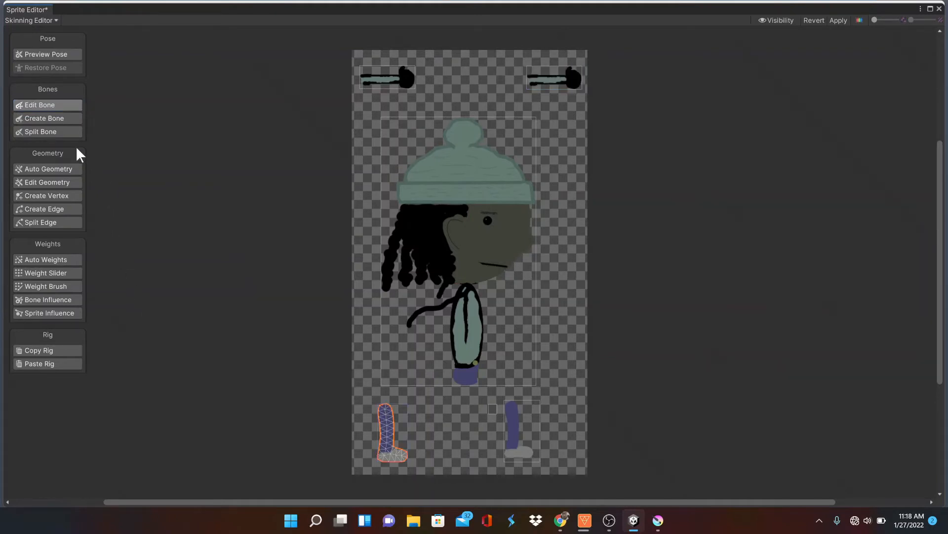
click(70, 123)
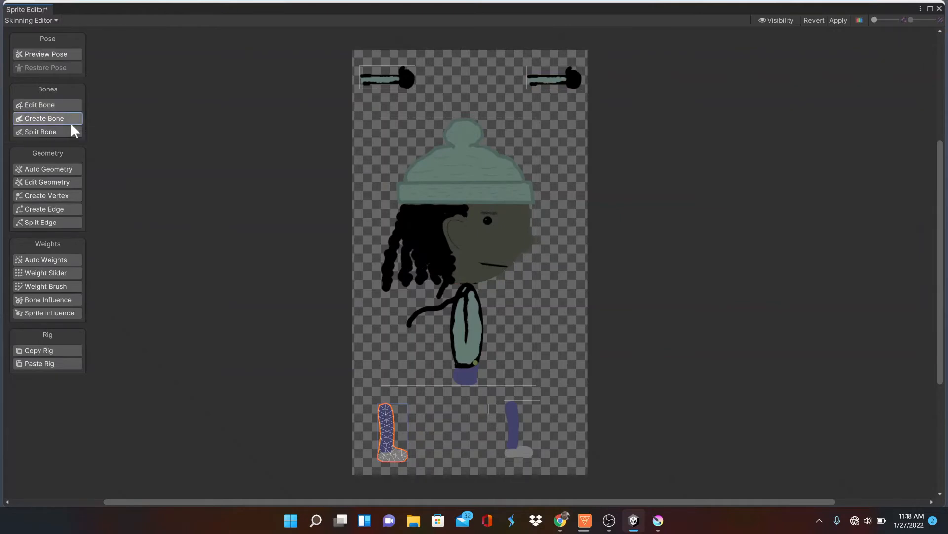
click(385, 406)
click(386, 452)
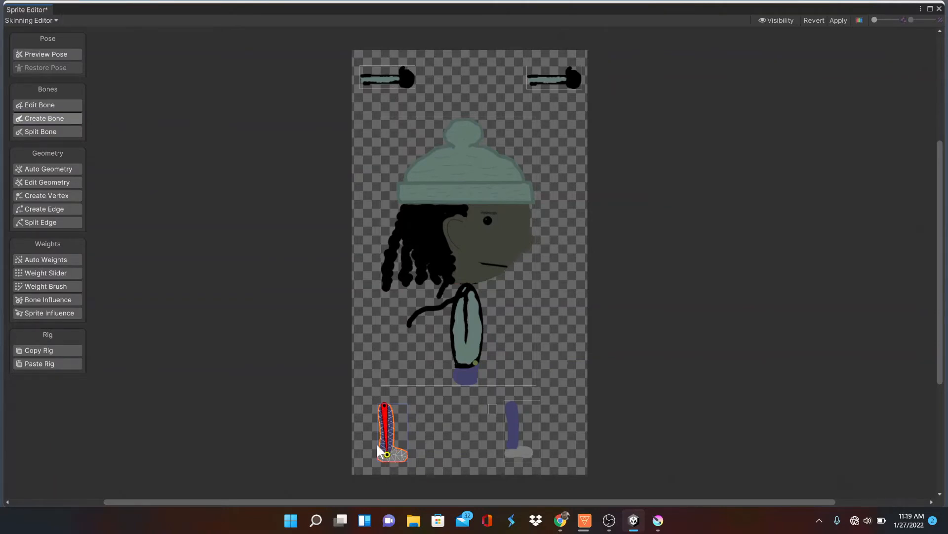
Select the right leg sprite and create a single bone from the top of the leg down to the foot
click(44, 105)
click(514, 410)
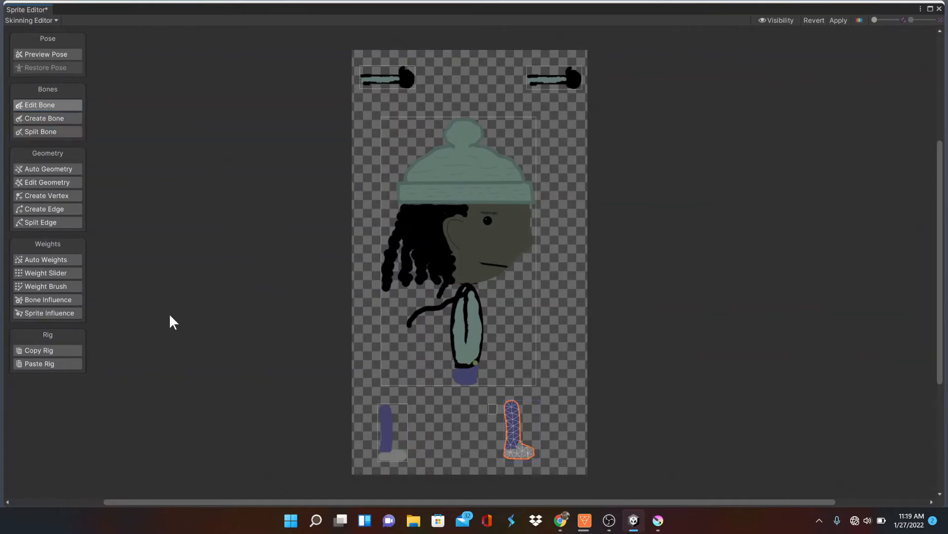
click(47, 119)
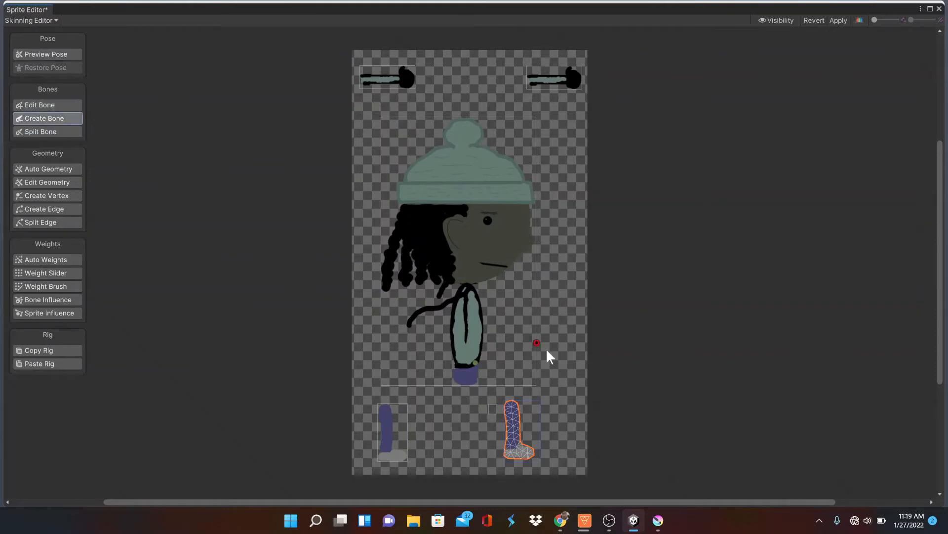
click(514, 403)
click(515, 450)
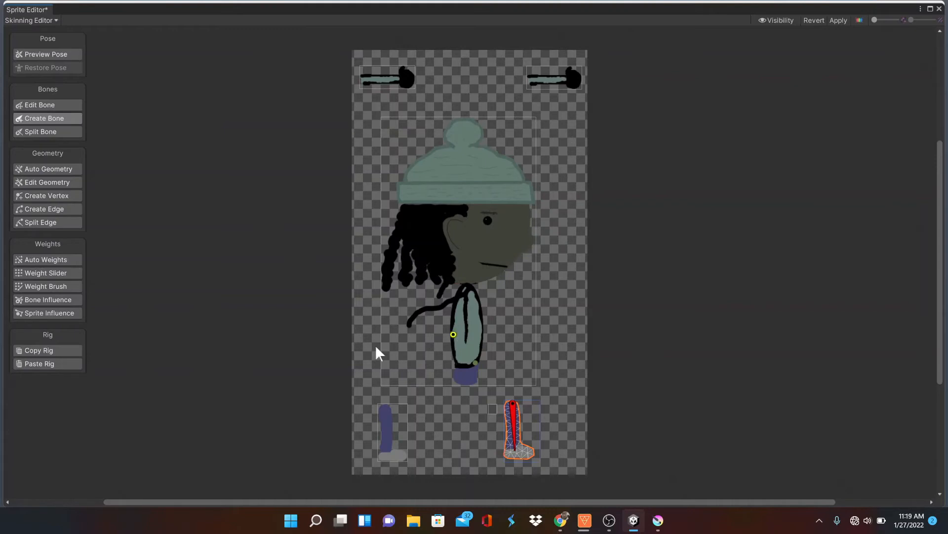
Preview the pose of the head-and-body sprite by slightly rotating its head bone
click(42, 55)
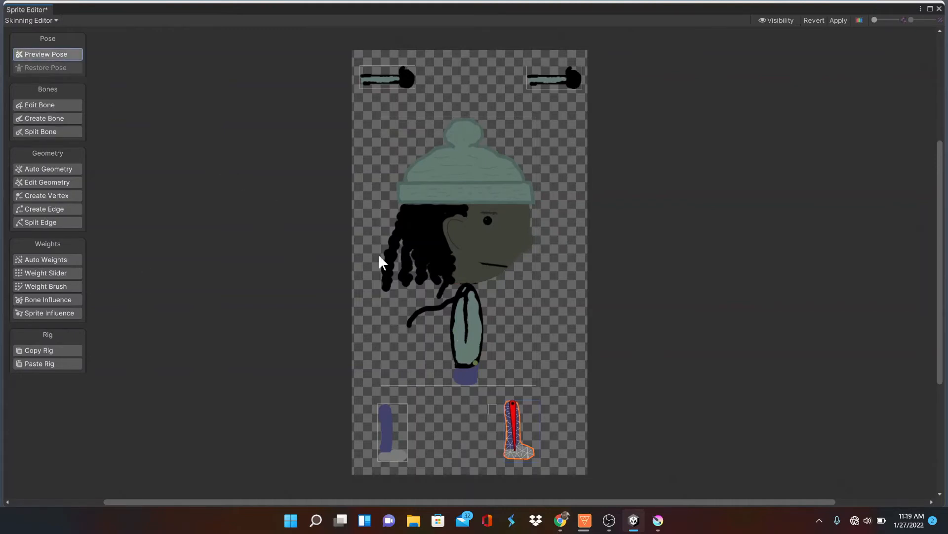
click(478, 280)
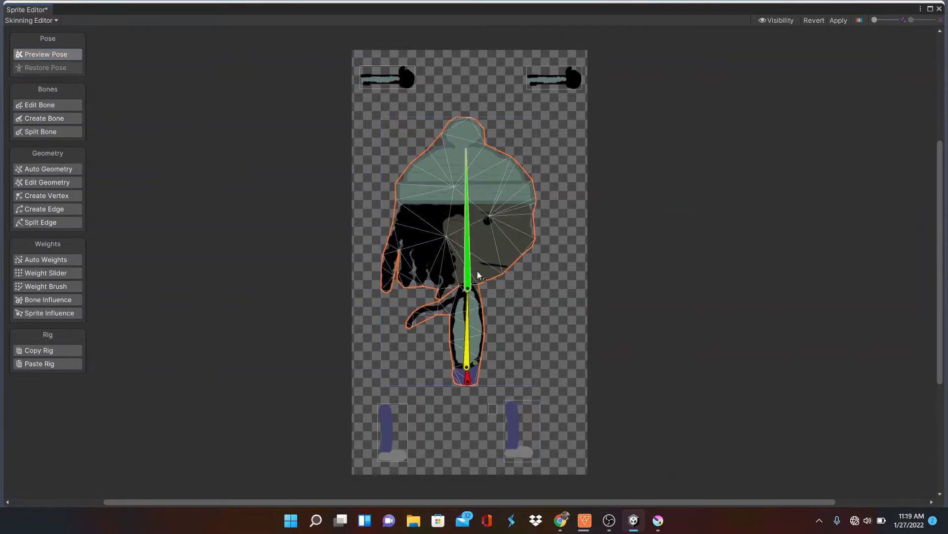
mouse_move(471, 257)
mouse_down()
mouse_move(449, 264)
mouse_move(483, 266)
mouse_move(454, 265)
mouse_move(470, 261)
mouse_up()
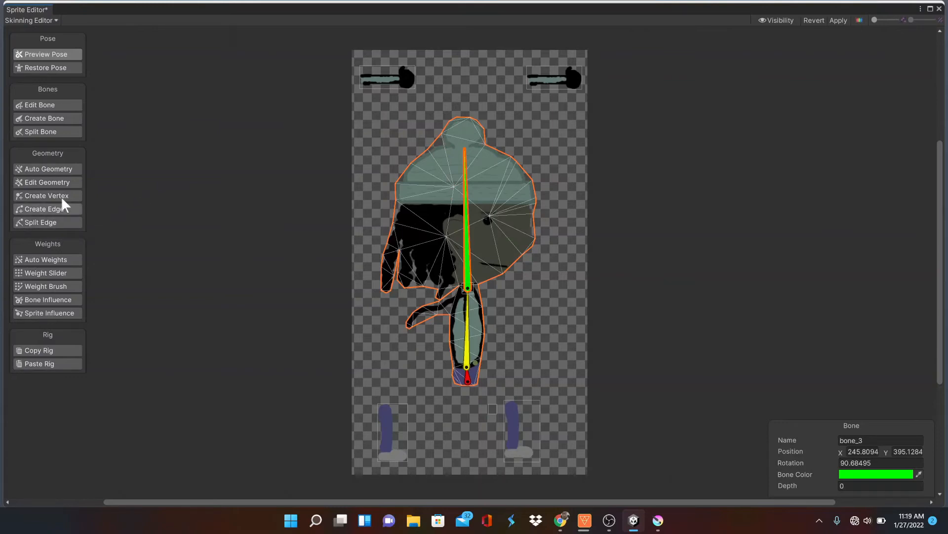
Auto-generate geometry with weights for the head-and-body sprite and both arm sprites, using outline detail 10, alpha tolerance 10, subdivide 62
click(64, 169)
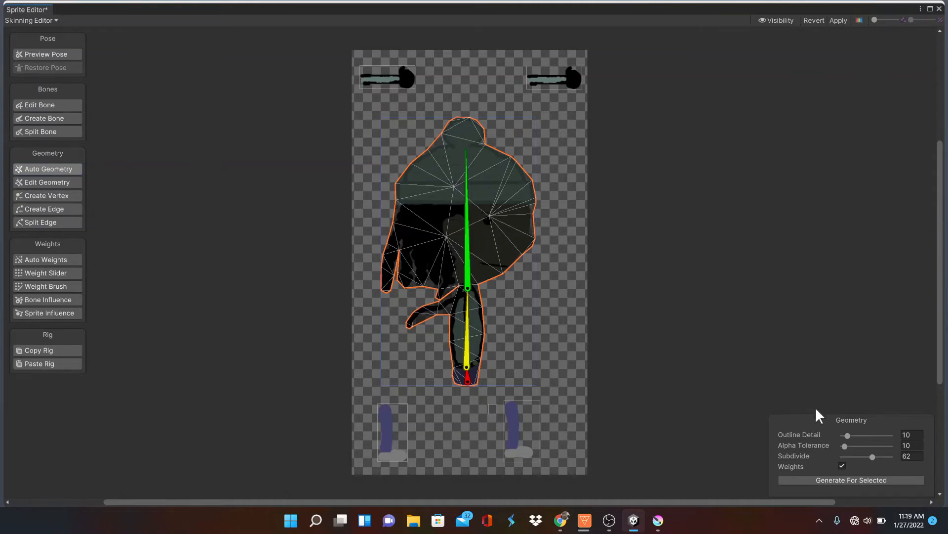
click(833, 478)
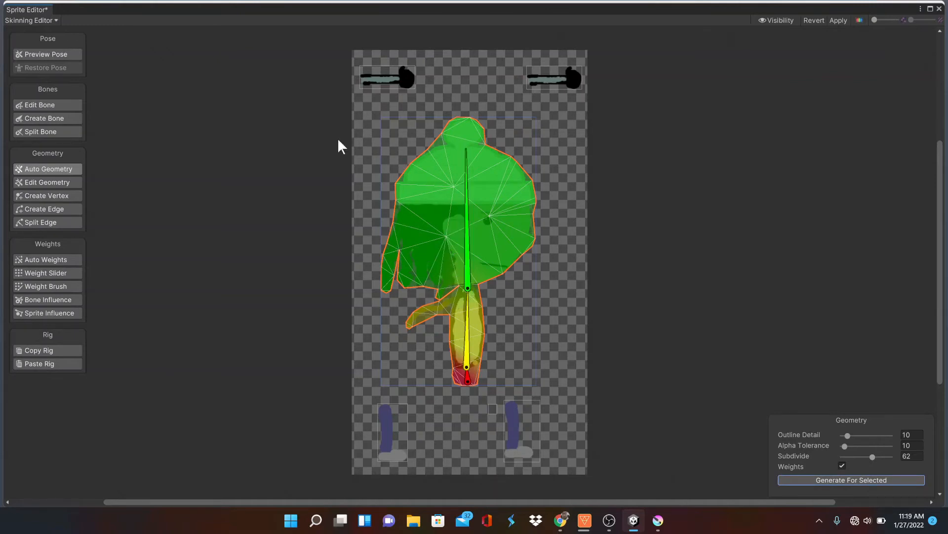
click(381, 82)
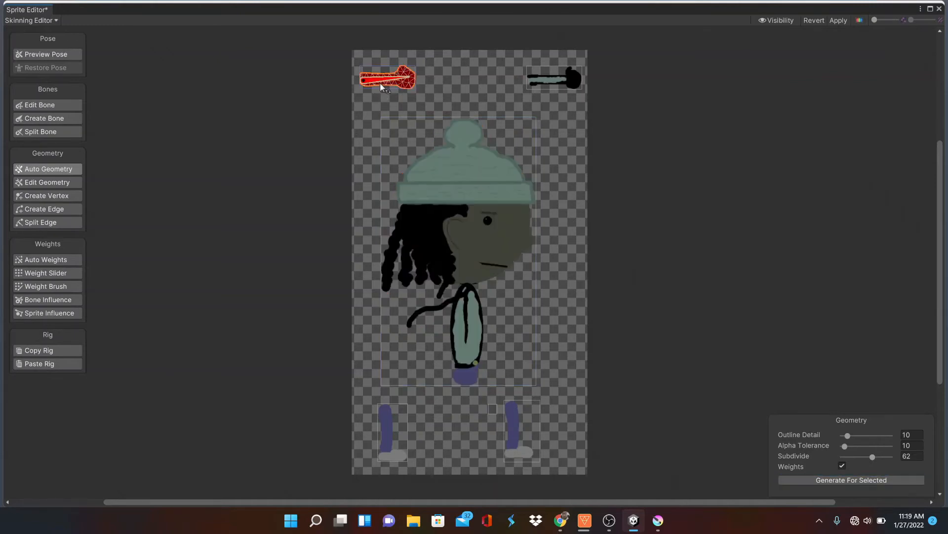
click(823, 480)
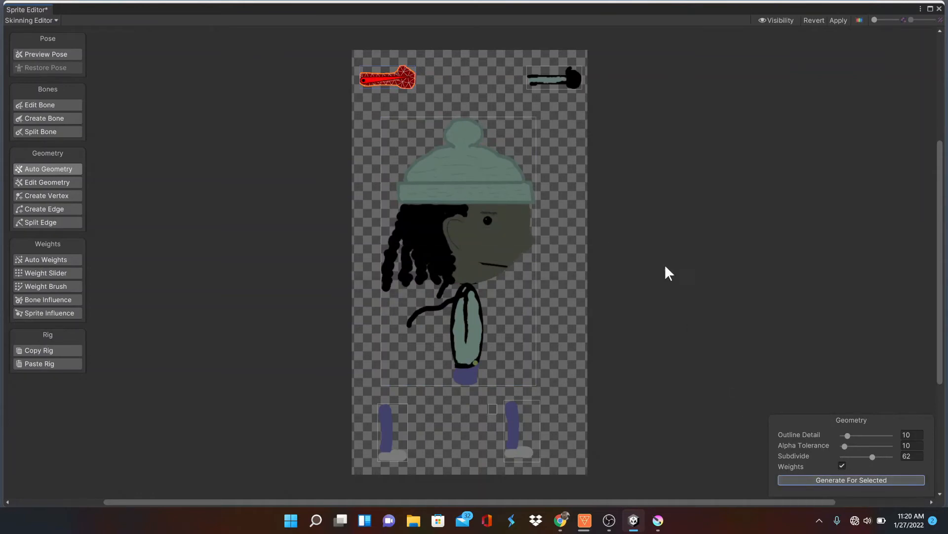
click(548, 77)
click(820, 479)
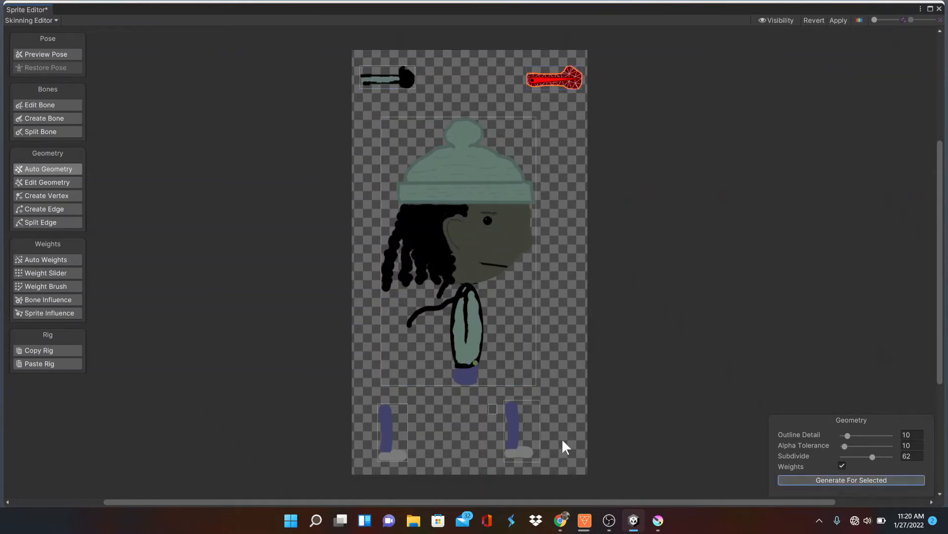
Auto-generate geometry with weights for all visible sprites and for the selected left leg sprite, keeping the same geometry settings
click(528, 441)
click(815, 479)
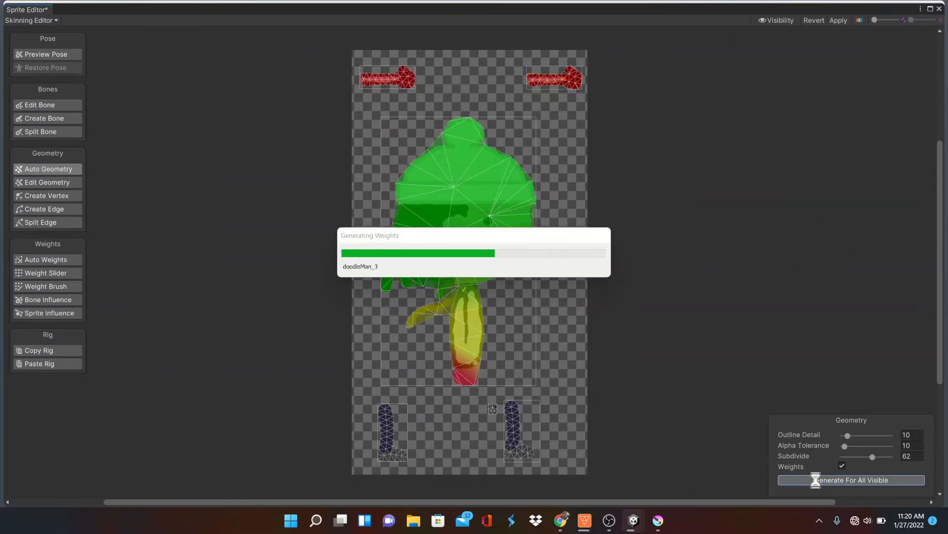
click(513, 429)
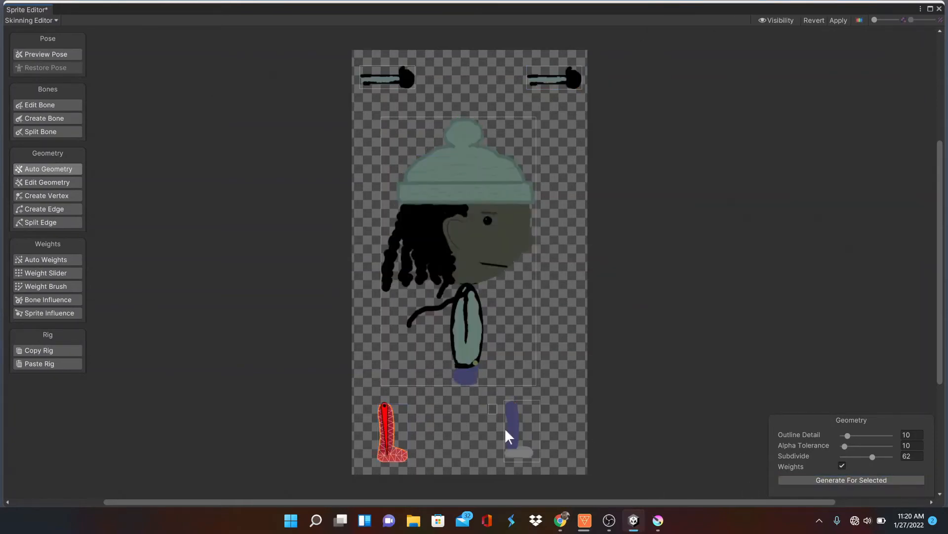
click(791, 479)
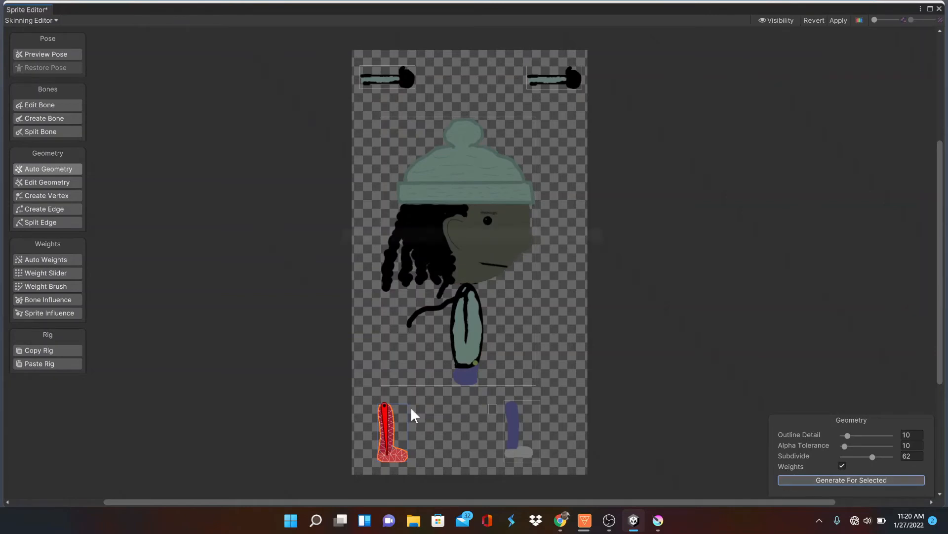
Preview the leg poses by rotating the left leg bone slightly backward and the right leg bone slightly forward
click(47, 54)
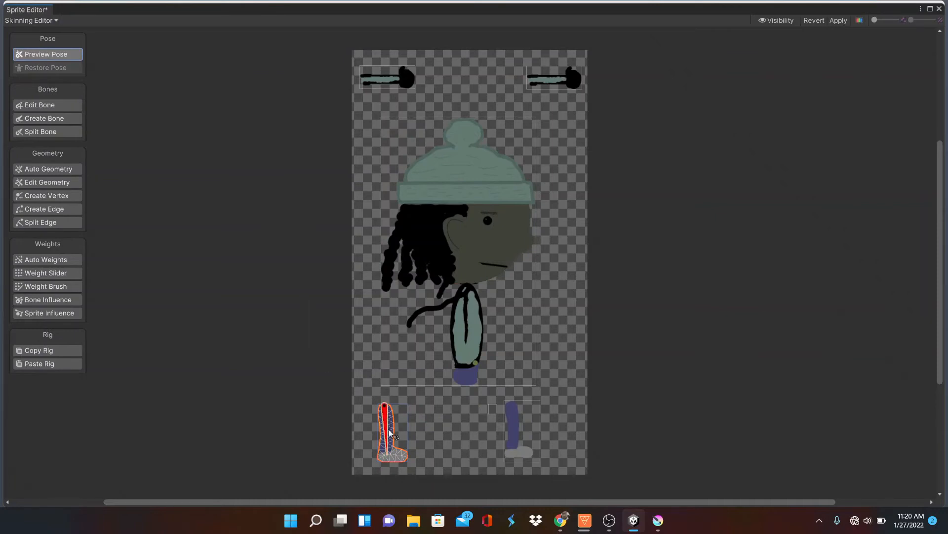
drag(390, 433, 389, 456)
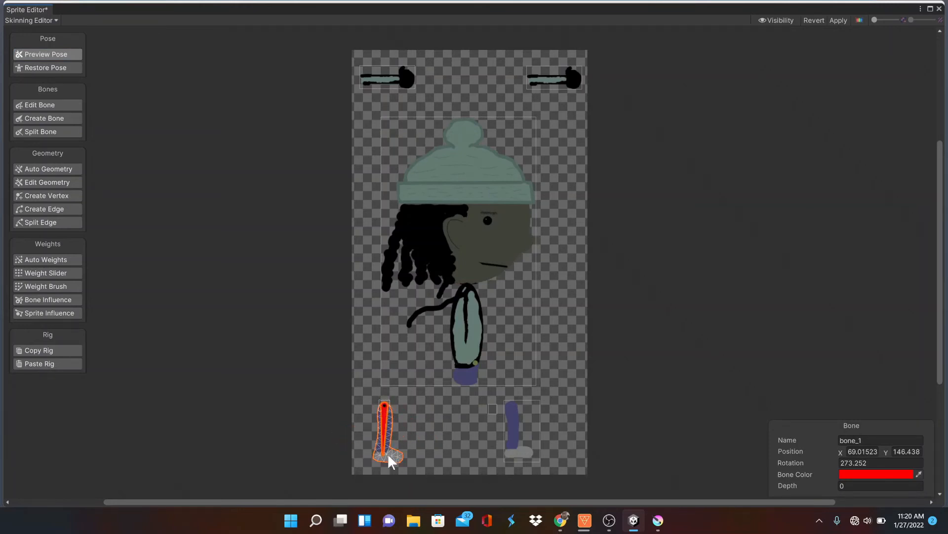
click(512, 435)
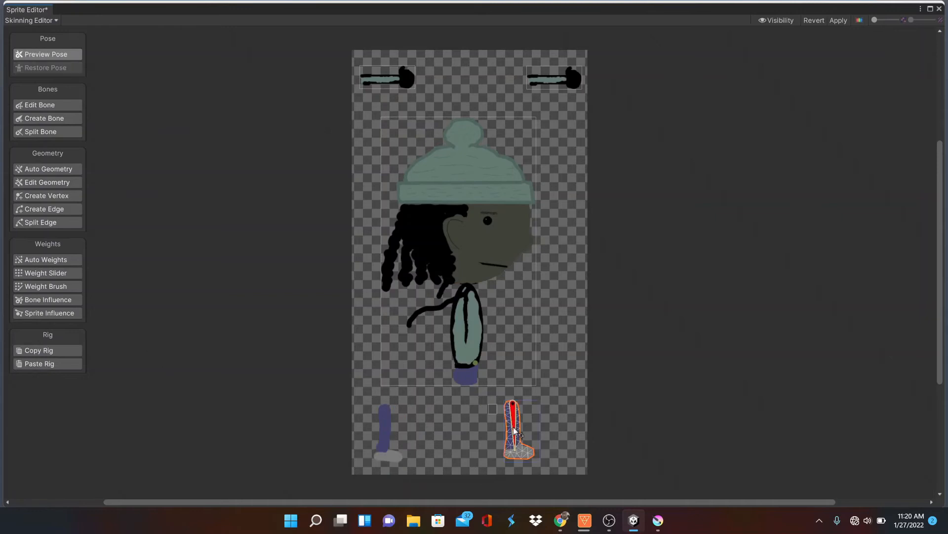
drag(514, 435, 525, 458)
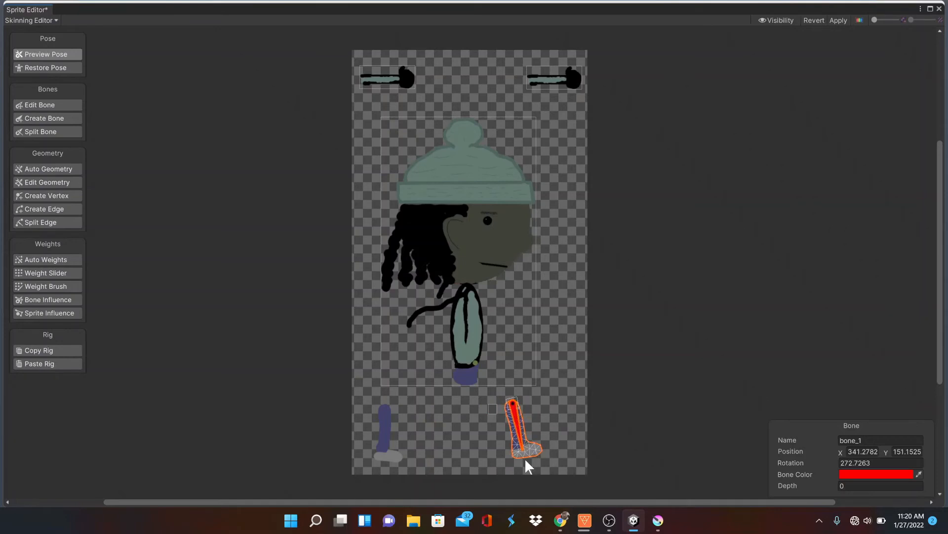
Preview the pose of the head-and-body sprite by nudging the head bone and rotating the torso bone far backward
click(467, 338)
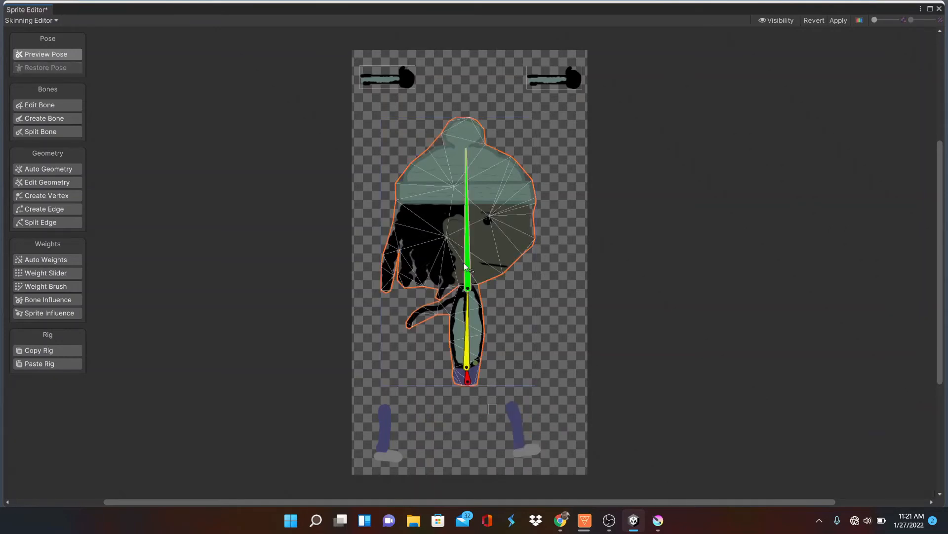
mouse_move(467, 238)
mouse_down()
mouse_move(439, 250)
mouse_move(588, 275)
mouse_move(449, 217)
mouse_move(392, 250)
mouse_move(429, 225)
mouse_move(492, 254)
mouse_move(484, 232)
mouse_move(472, 238)
mouse_up()
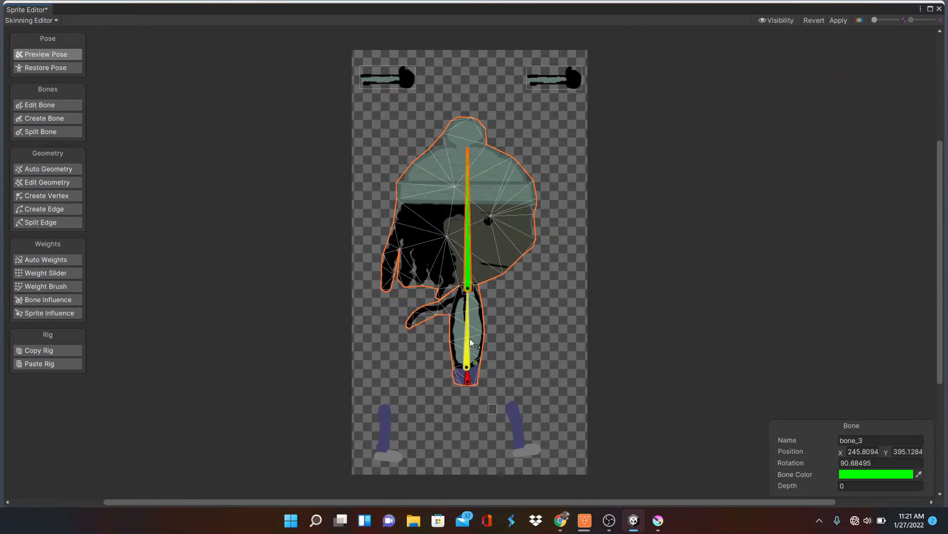
drag(471, 342, 450, 353)
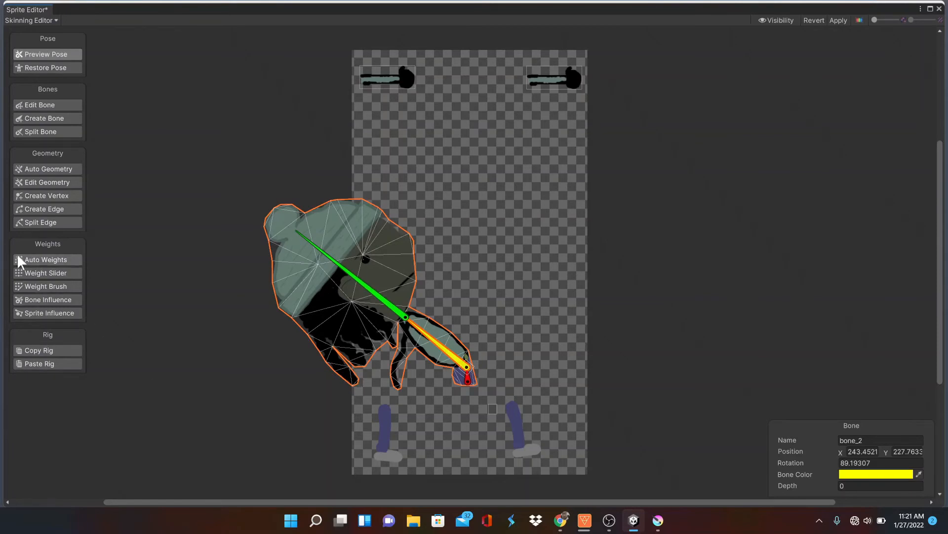
With the Weight Brush at hardness 19, paint bone_1 influence onto the front edge of the waist on the head-and-body sprite
click(40, 285)
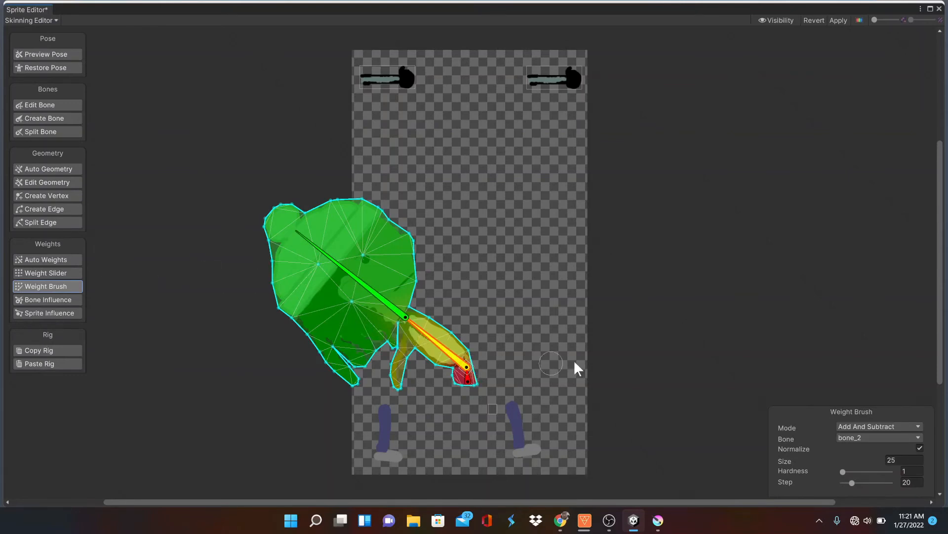
click(849, 471)
click(468, 376)
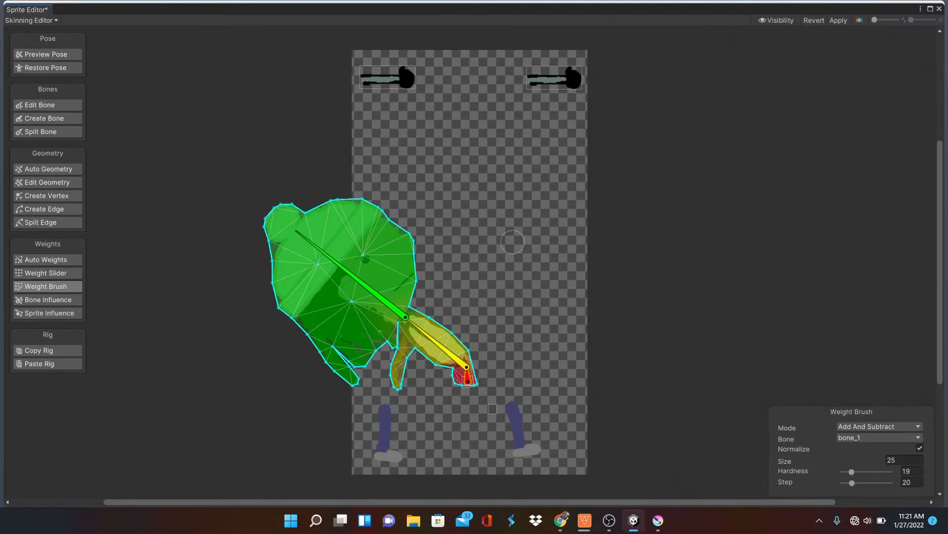
scroll(501, 226, up, 4)
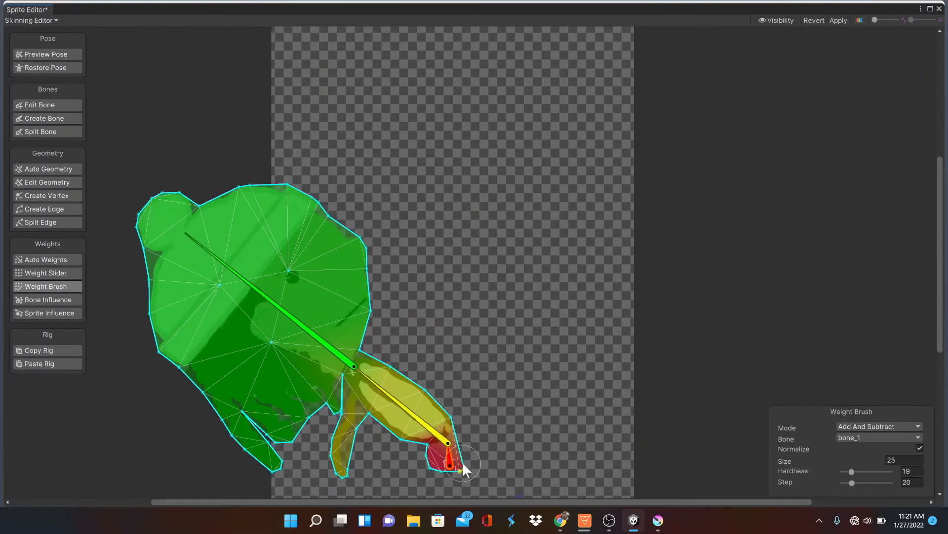
double_click(457, 425)
click(454, 458)
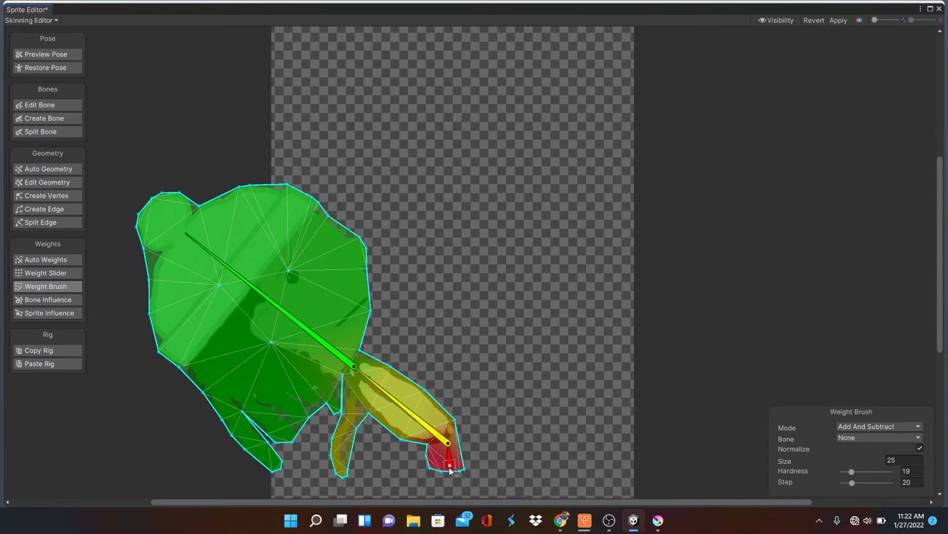
click(450, 457)
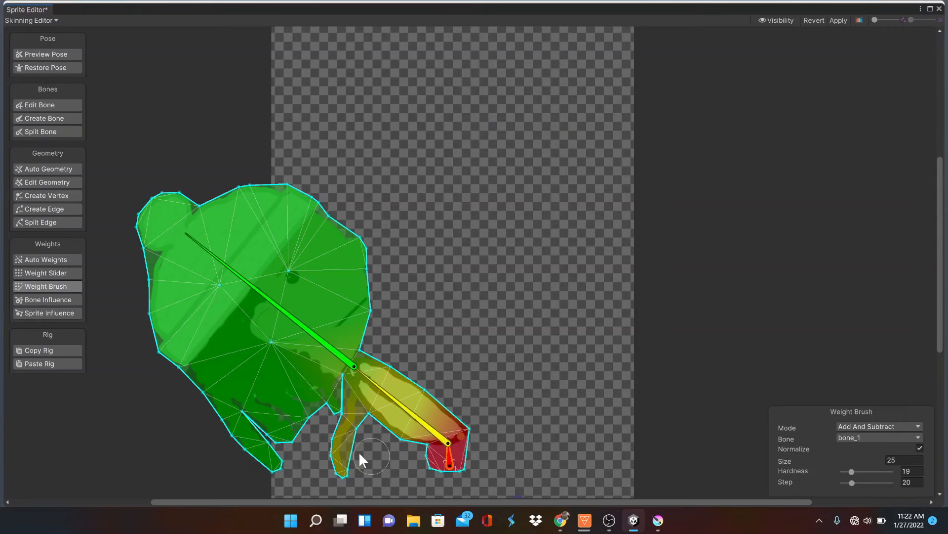
Preview the torso bone tilted far forward, and brush bone_2 weight onto the vertex at the front of the waist
click(47, 54)
drag(365, 376, 472, 397)
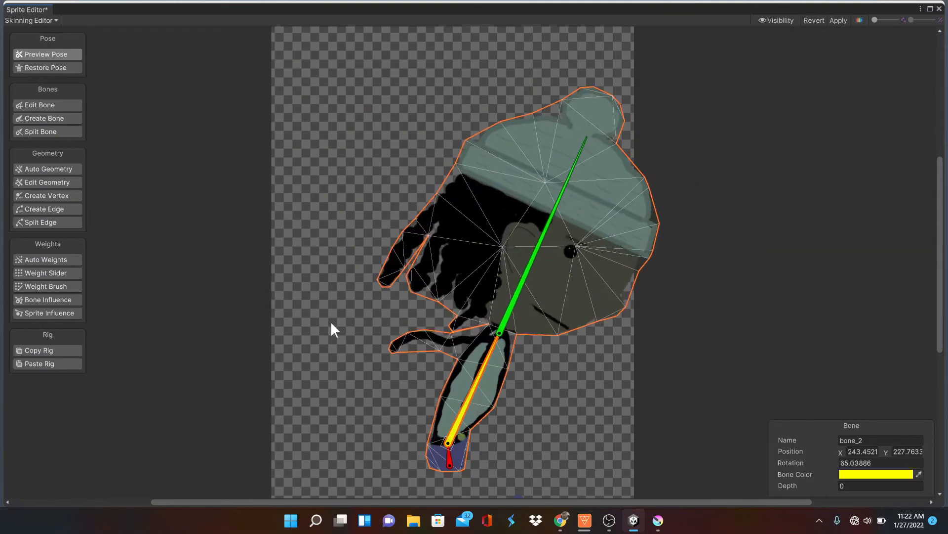
click(56, 284)
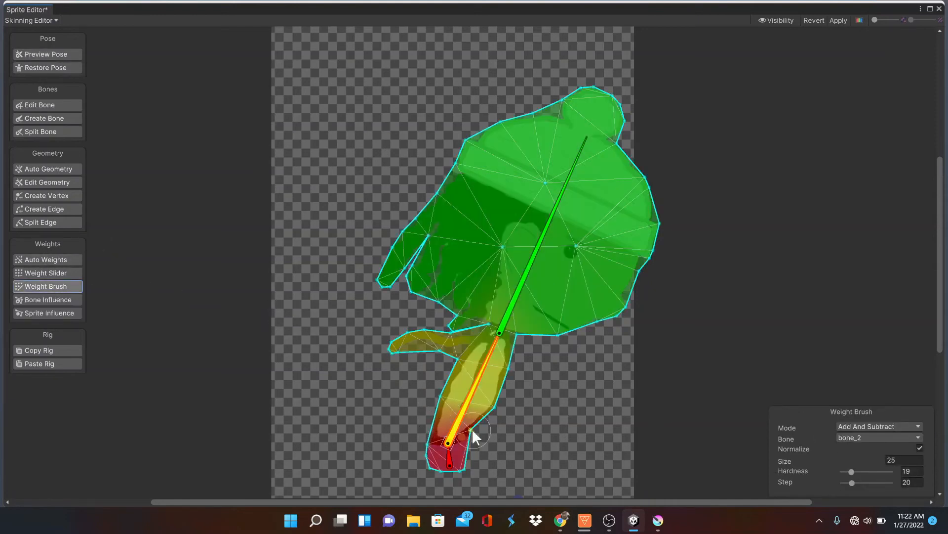
drag(474, 428, 474, 427)
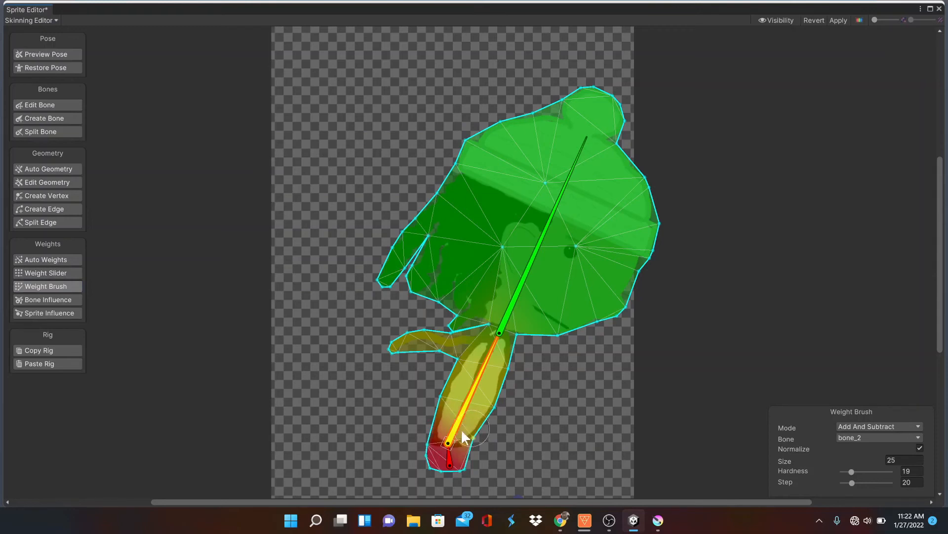
Preview the torso bone rotated back to nearly upright, and add a vertex at the front waist edge, moving the neighbouring one slightly up
click(34, 55)
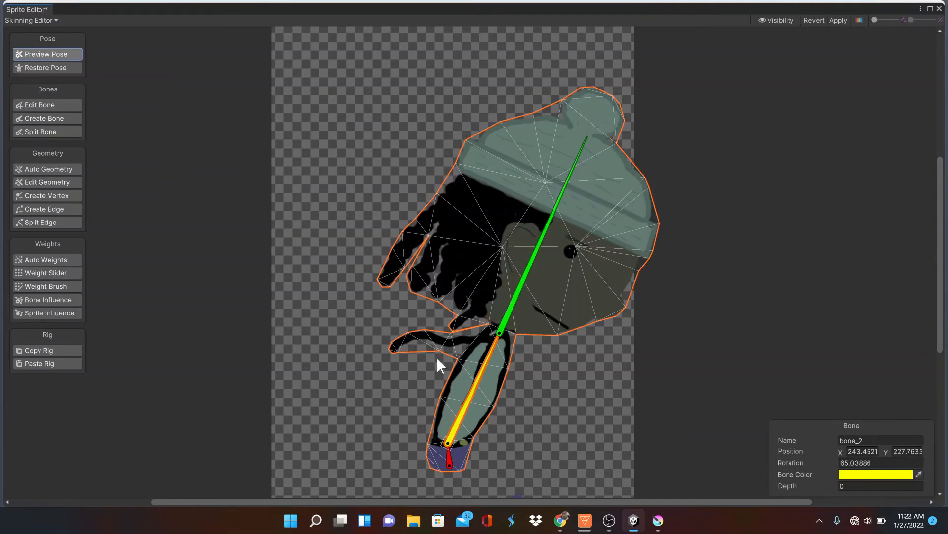
drag(473, 388, 451, 380)
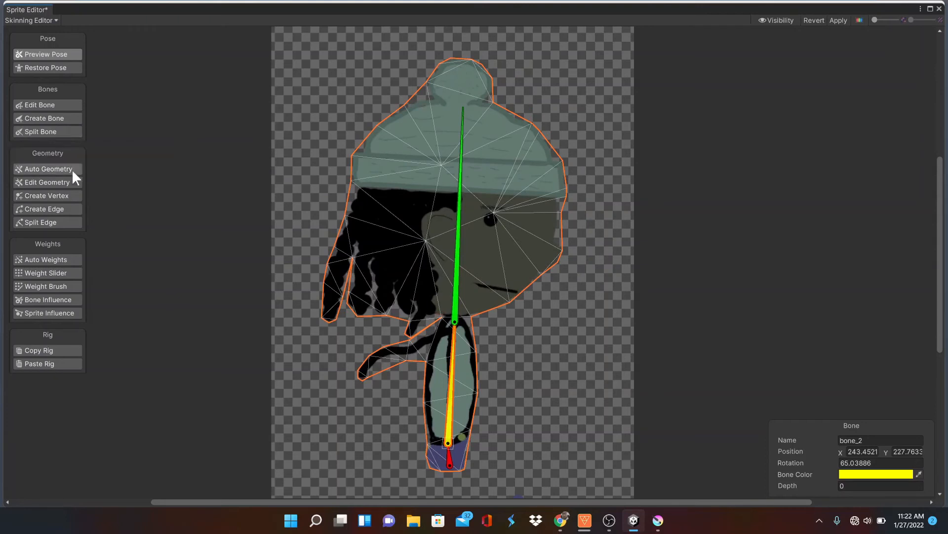
click(69, 195)
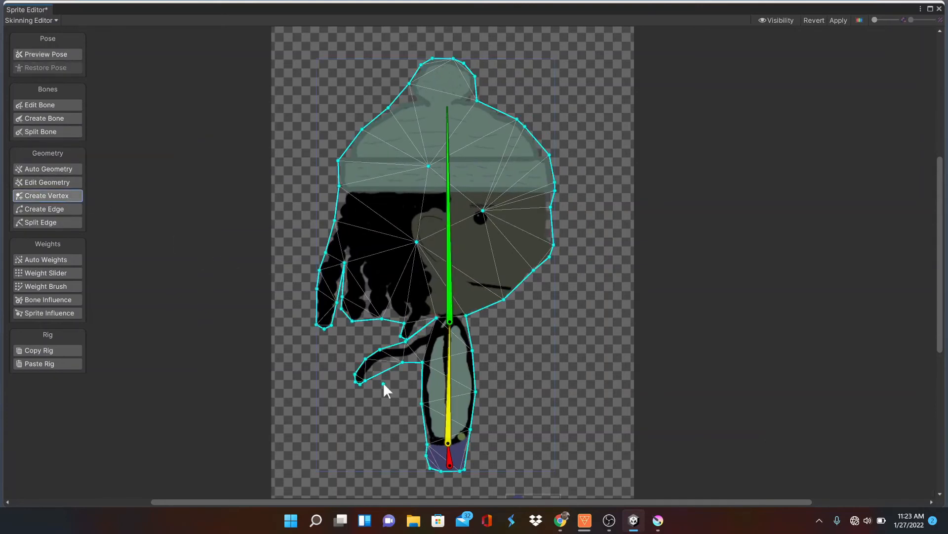
click(468, 437)
drag(470, 429, 474, 424)
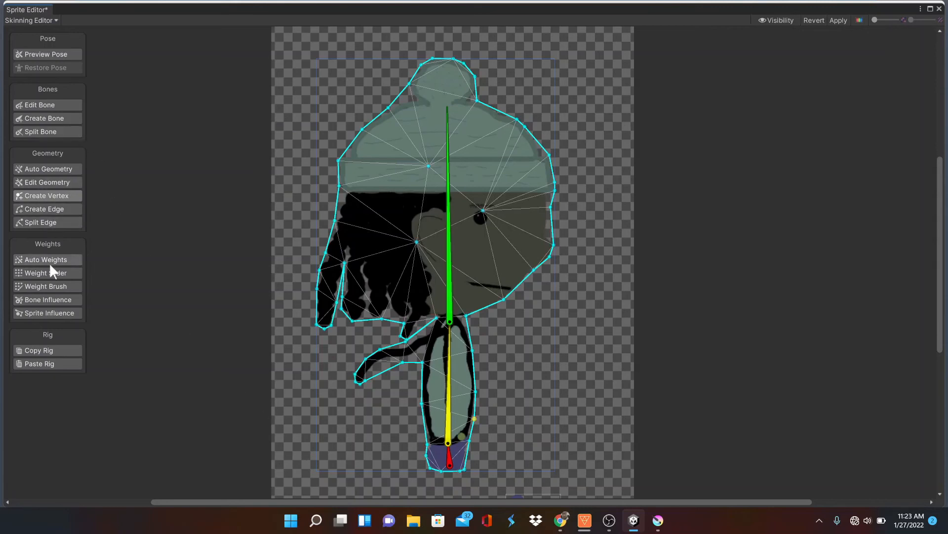
Brush bone_1 weight onto the new waist vertex and test the result by rotating the torso bone slightly forward
click(52, 285)
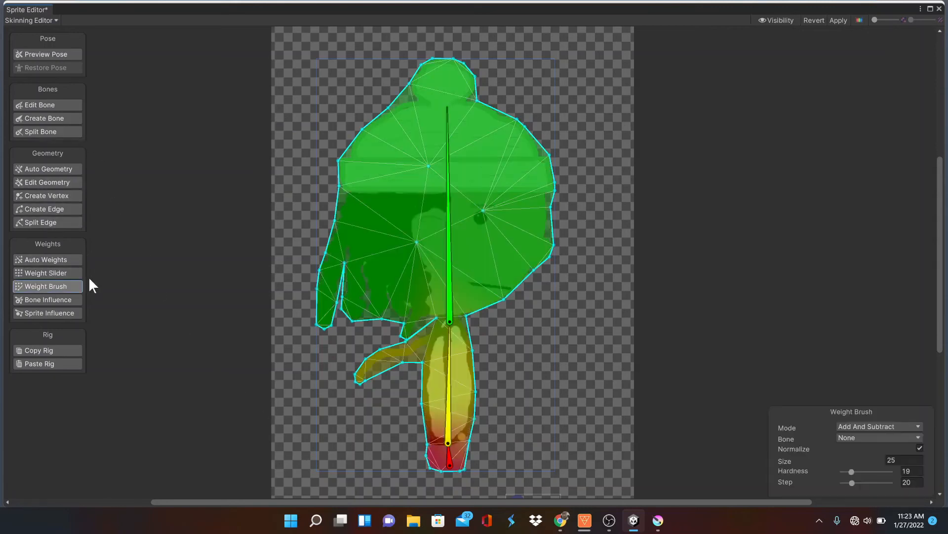
click(457, 455)
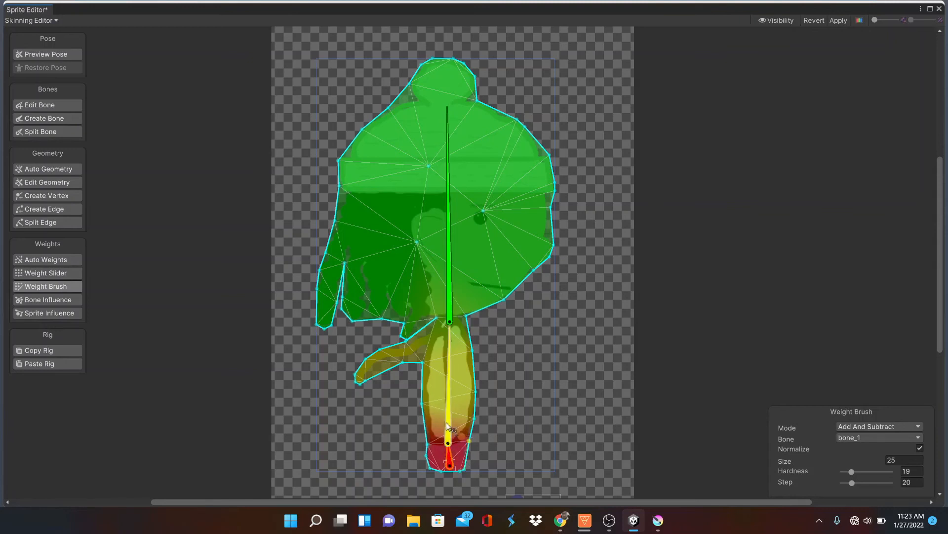
drag(448, 426, 444, 393)
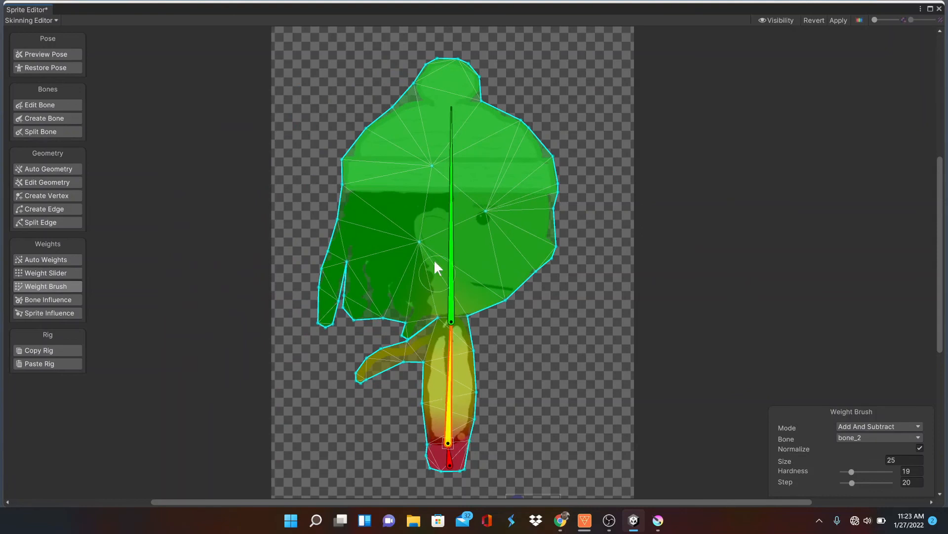
Create a chain of three bones along the thin strand trailing behind the neck, branching from bone_2, and apply the changes
click(61, 118)
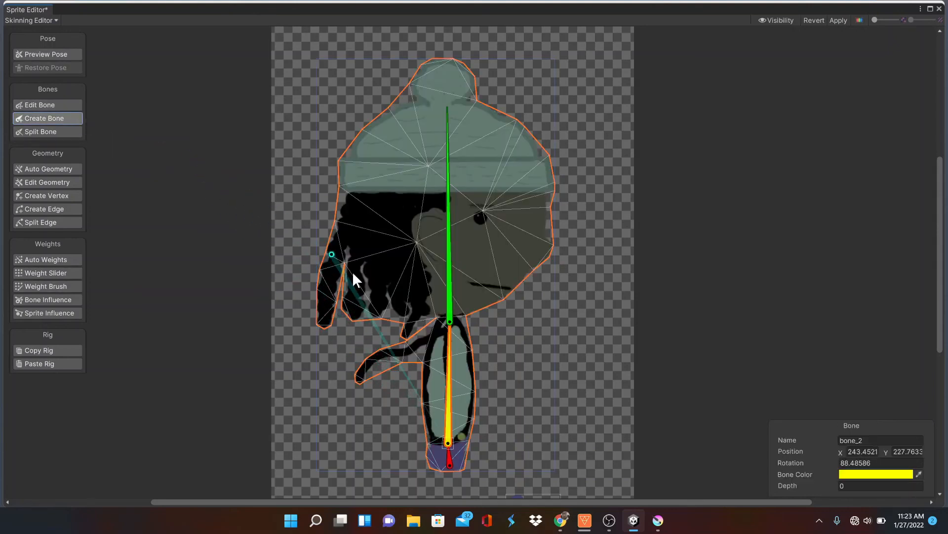
click(448, 348)
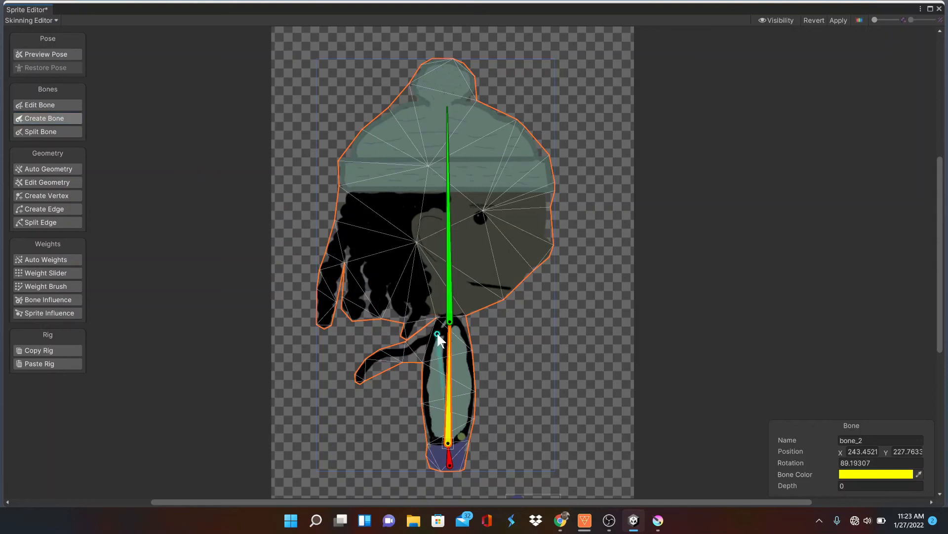
click(437, 335)
click(357, 378)
right_click(357, 378)
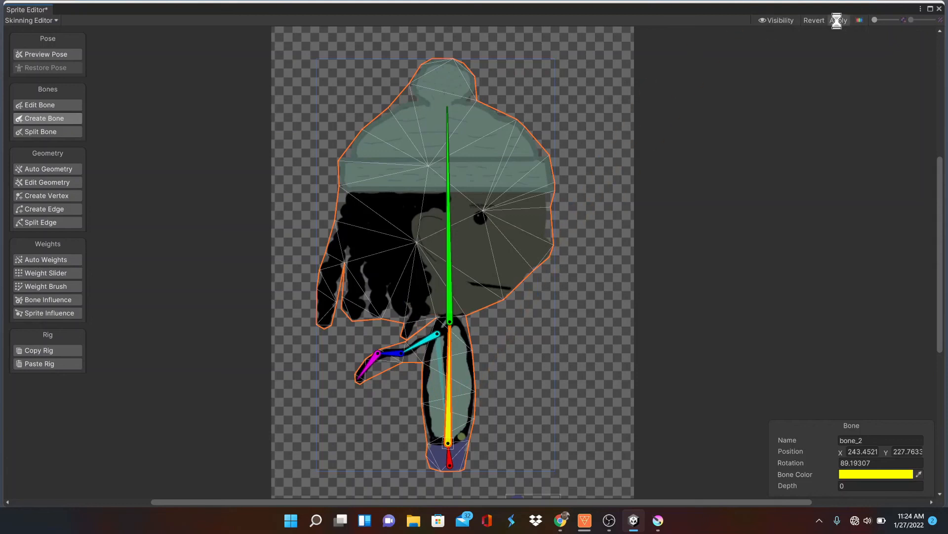
Close the Sprite Editor and place the doodleMan head-and-body sprite from the art folder into the scene above the upper platform
click(938, 9)
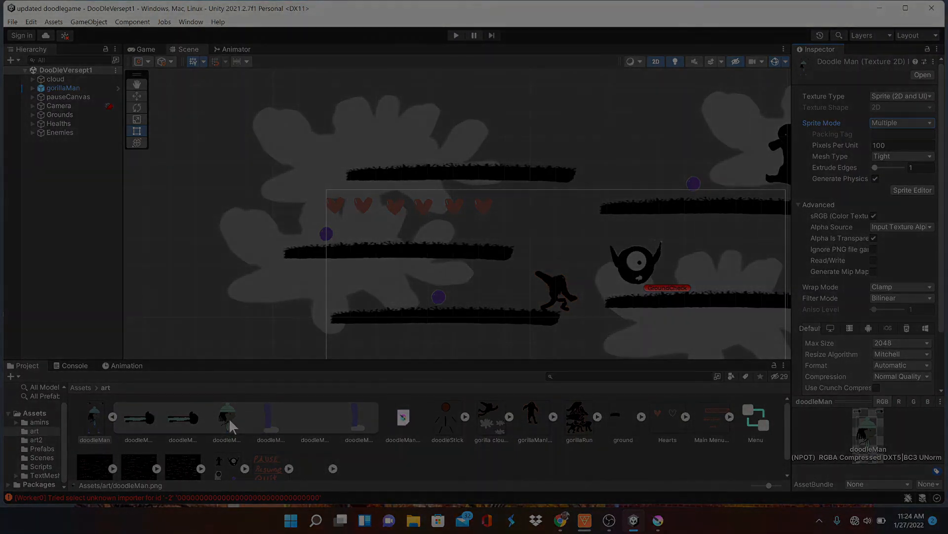
mouse_move(223, 420)
mouse_down()
mouse_move(324, 297)
mouse_move(349, 139)
mouse_up()
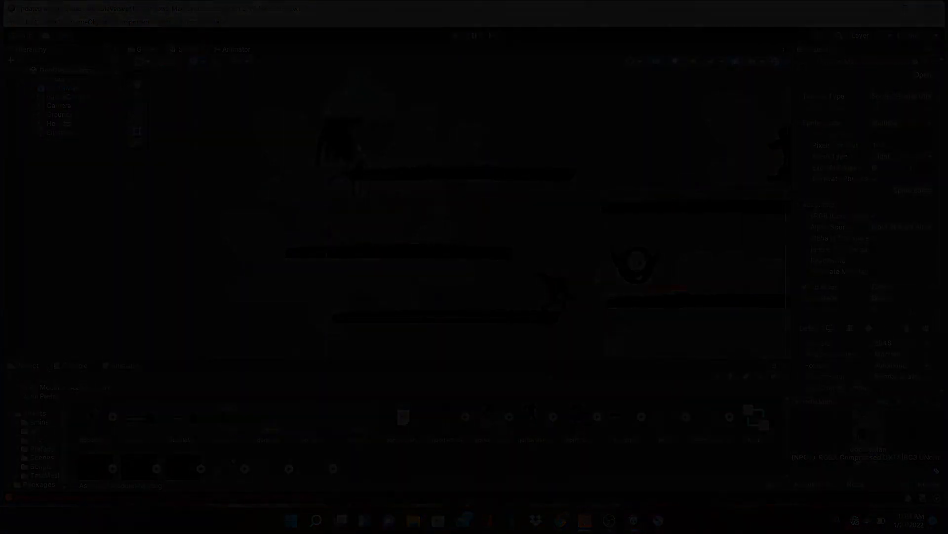